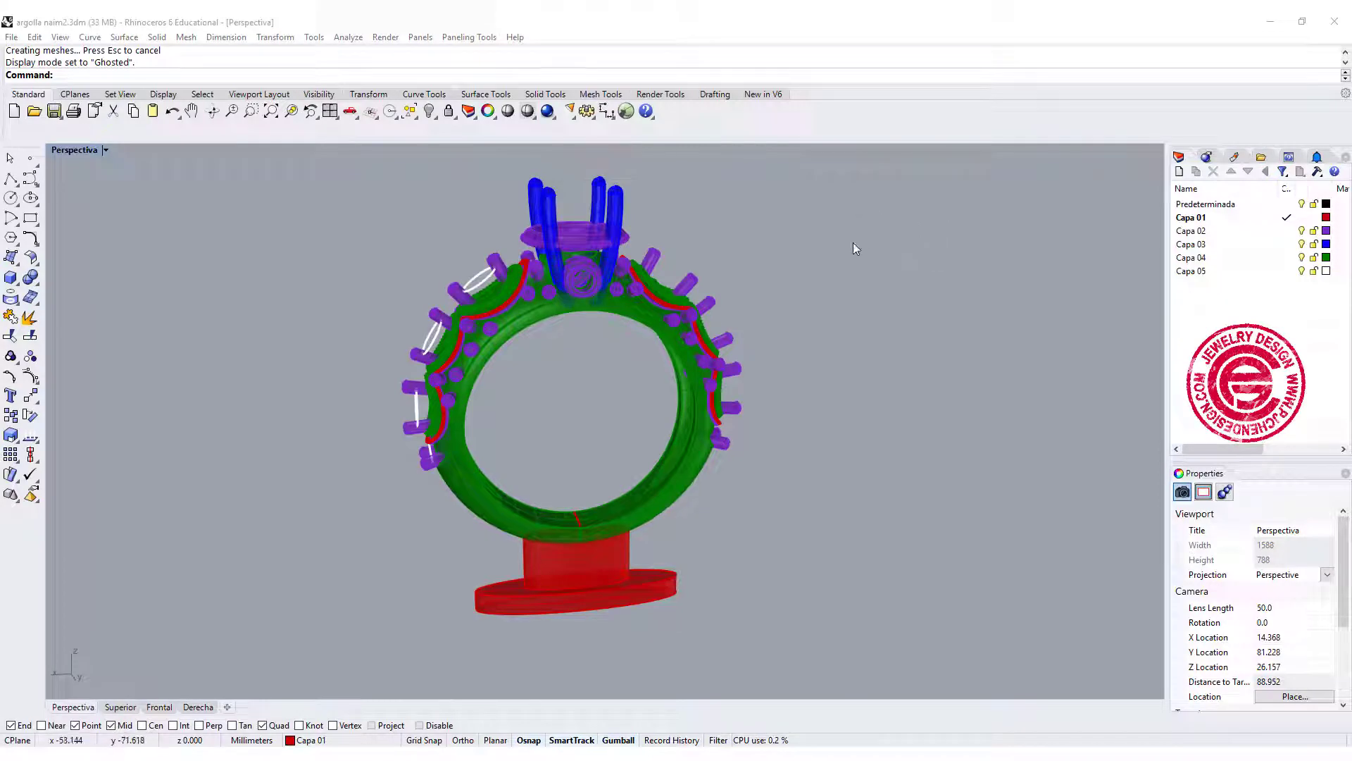
Examine the overall ring design from the front, top and side, including the centre setting and the shoulder prongs.
right_click_drag(852, 247, 899, 262)
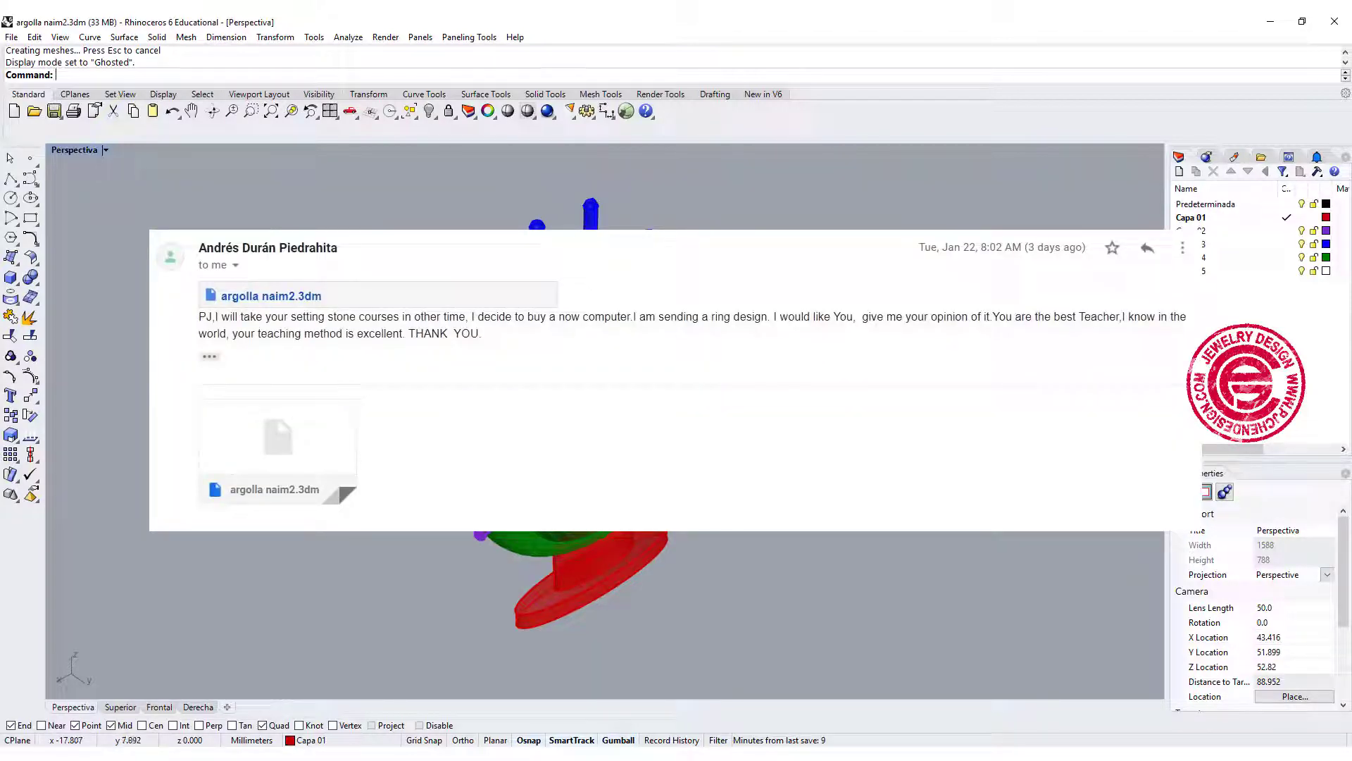
right_click_drag(754, 405, 753, 362)
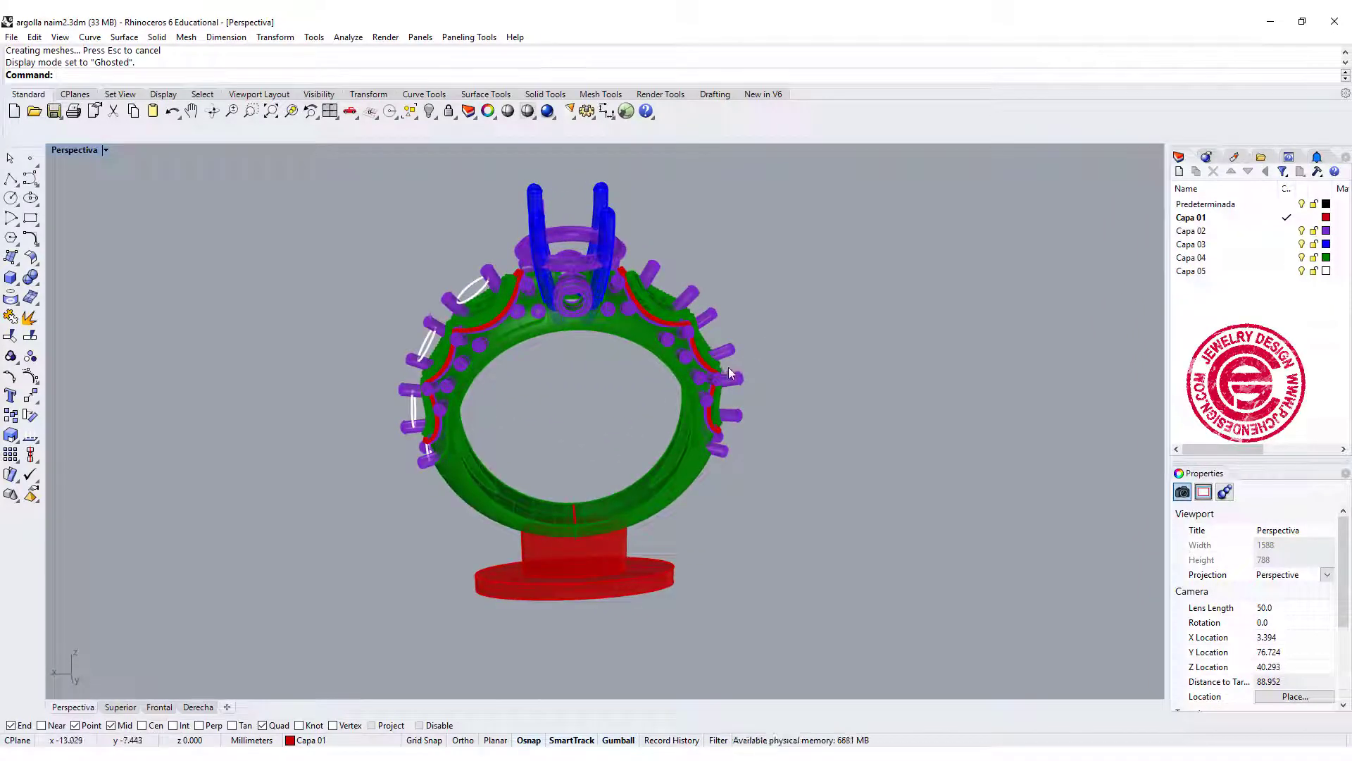
scroll(737, 331, "up", 2)
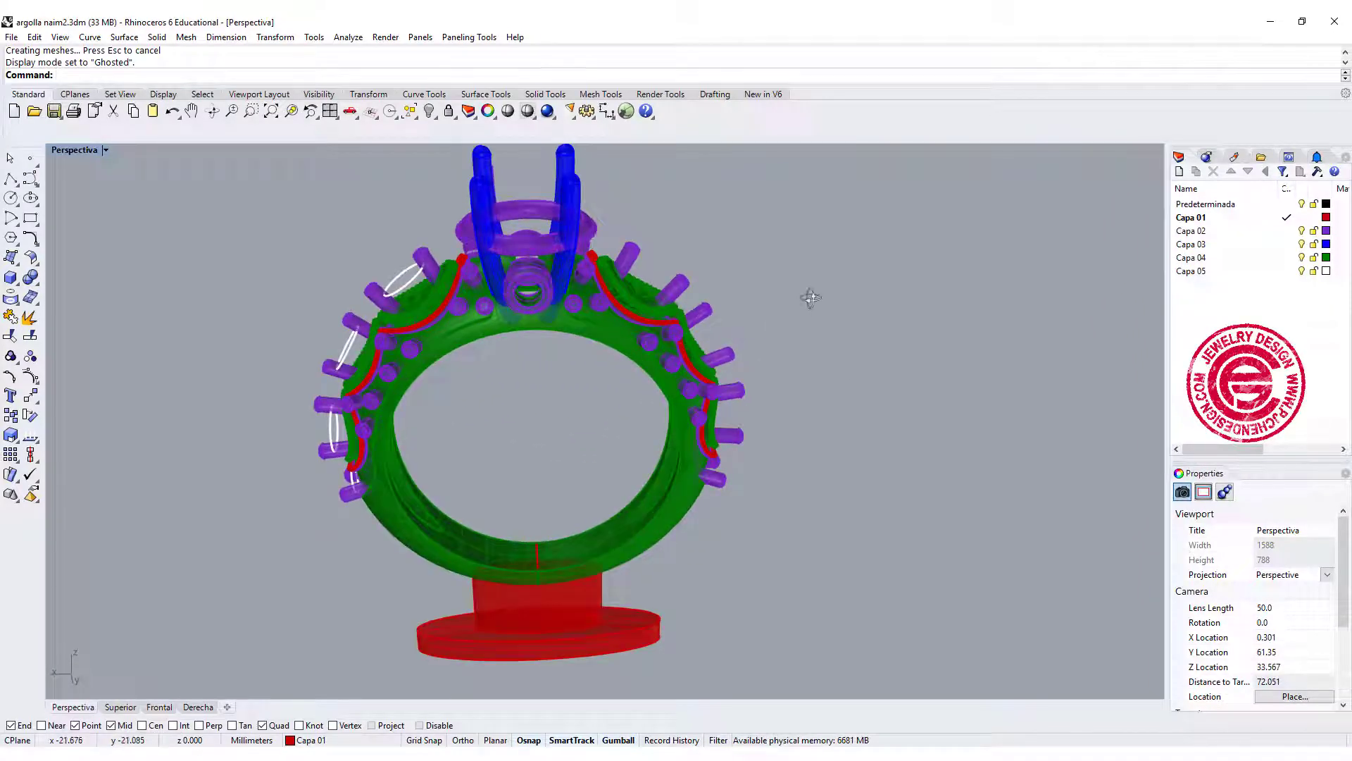
right_click_drag(812, 296, 770, 478)
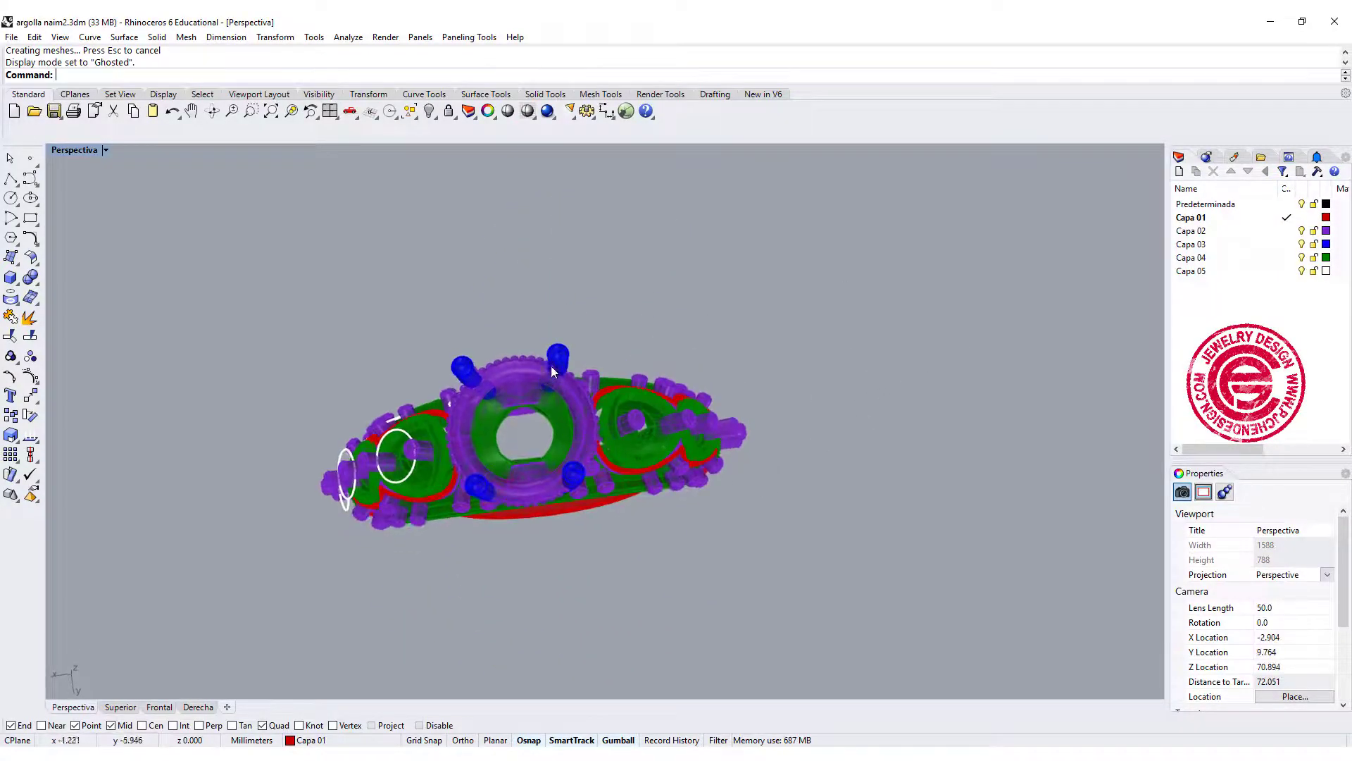
scroll(553, 366, "up", 2)
right_click_drag(604, 396, 663, 331)
right_click_drag(833, 437, 766, 443)
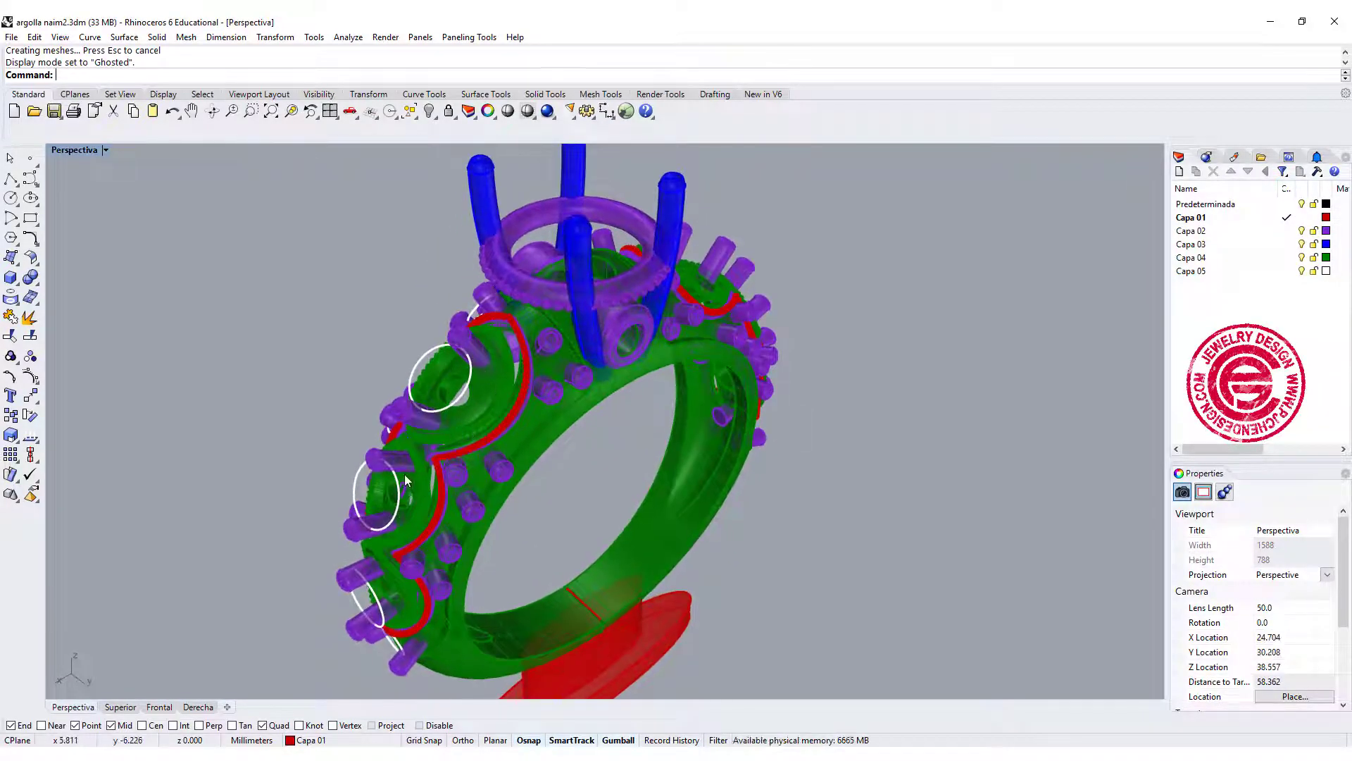
mouse_move(405, 422)
right_mouse_down()
mouse_move(499, 418)
mouse_move(475, 275)
right_mouse_up()
scroll(493, 412, "up", 5)
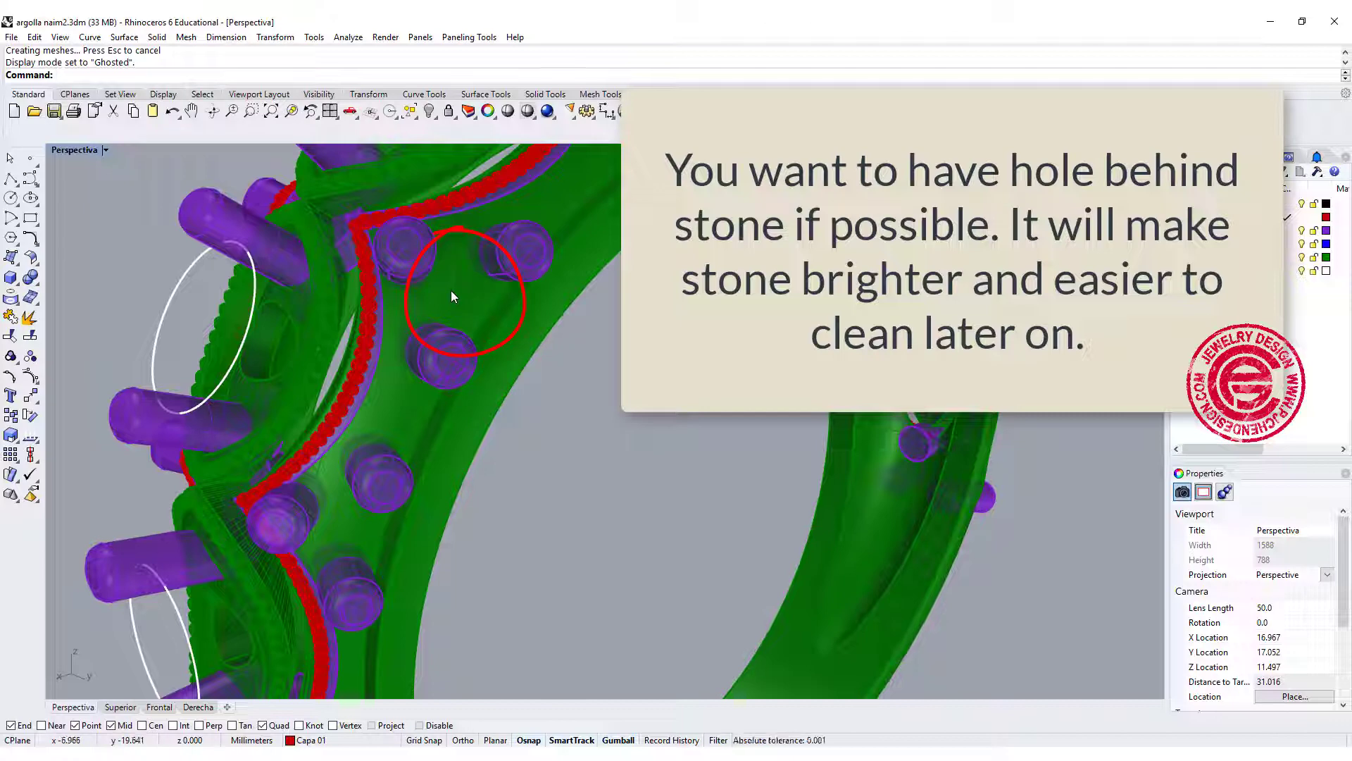
Examine the shoulder stone seats, the holes behind the stones and the prong joints between neighbouring seats.
right_click_drag(454, 299, 481, 306)
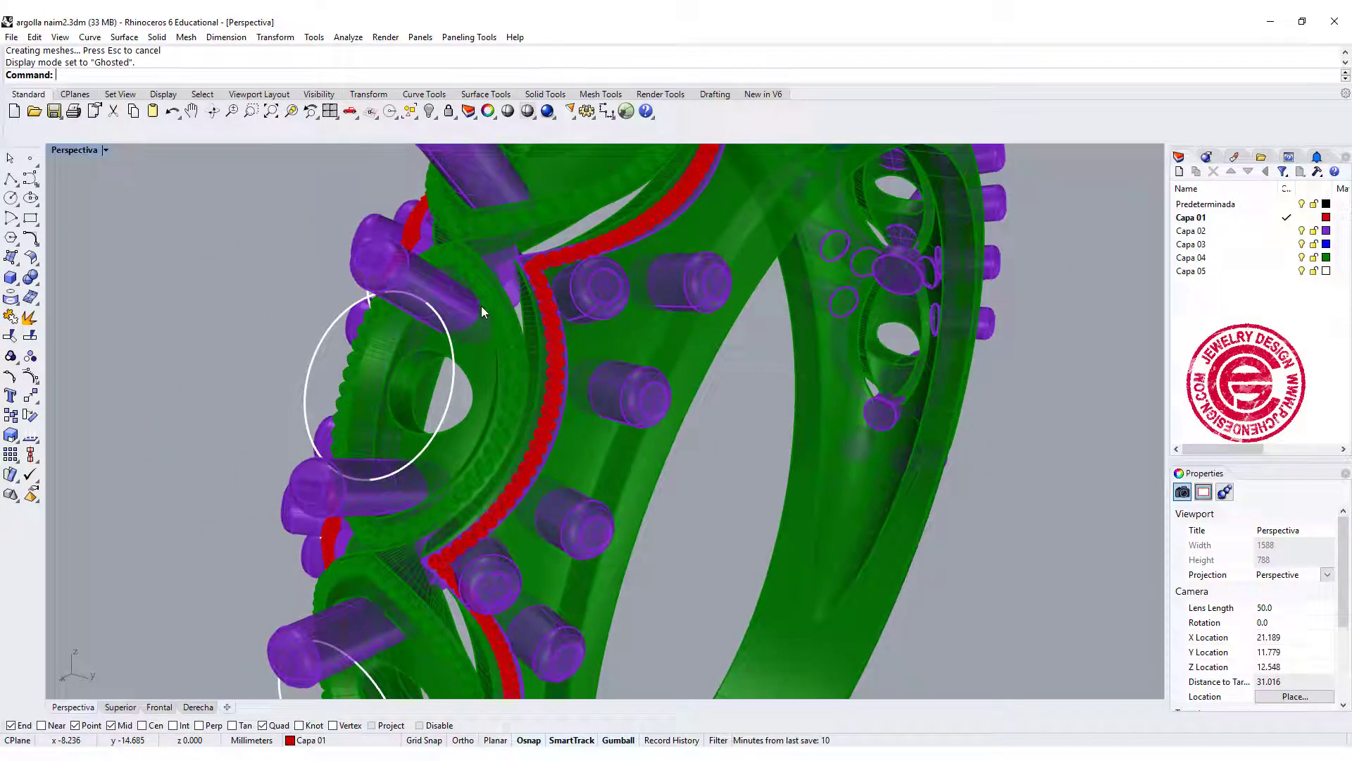
right_click_drag(539, 331, 719, 394)
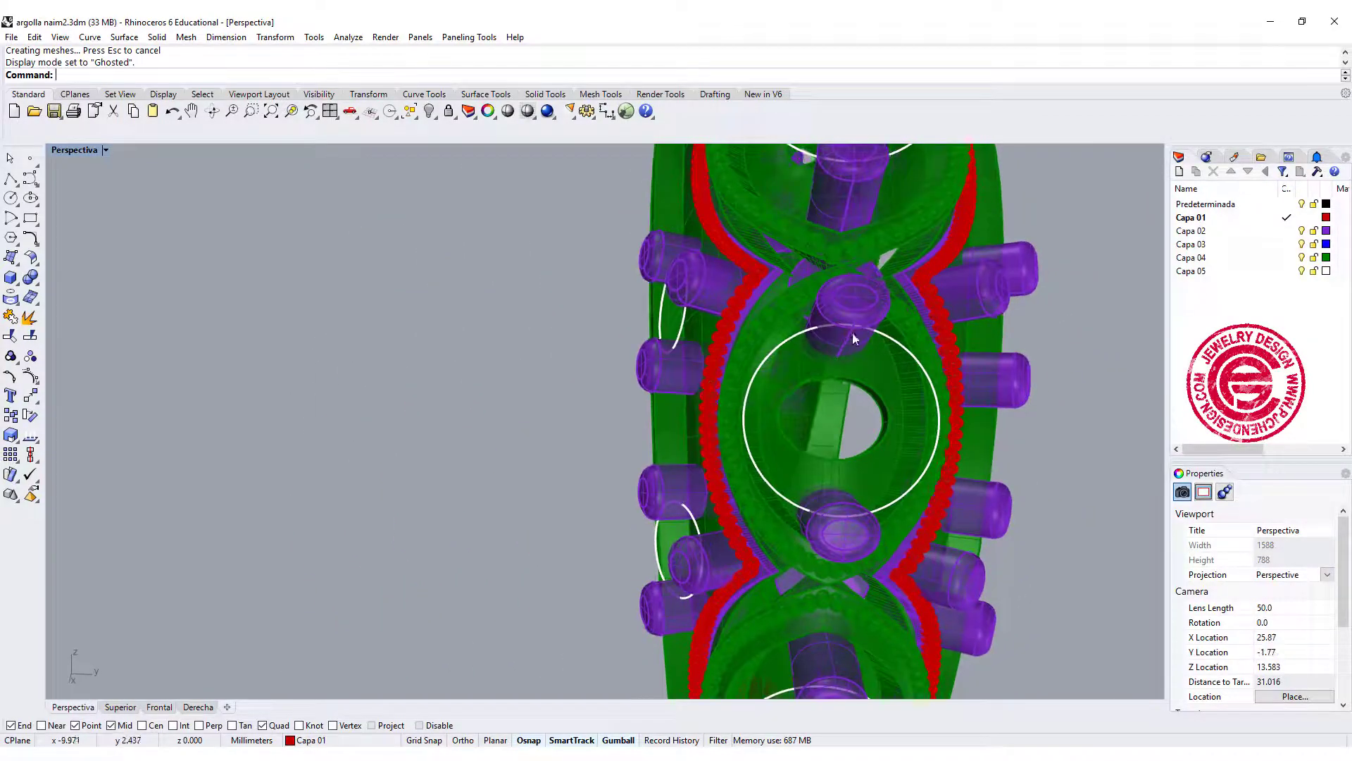
right_click_drag(852, 339, 727, 393)
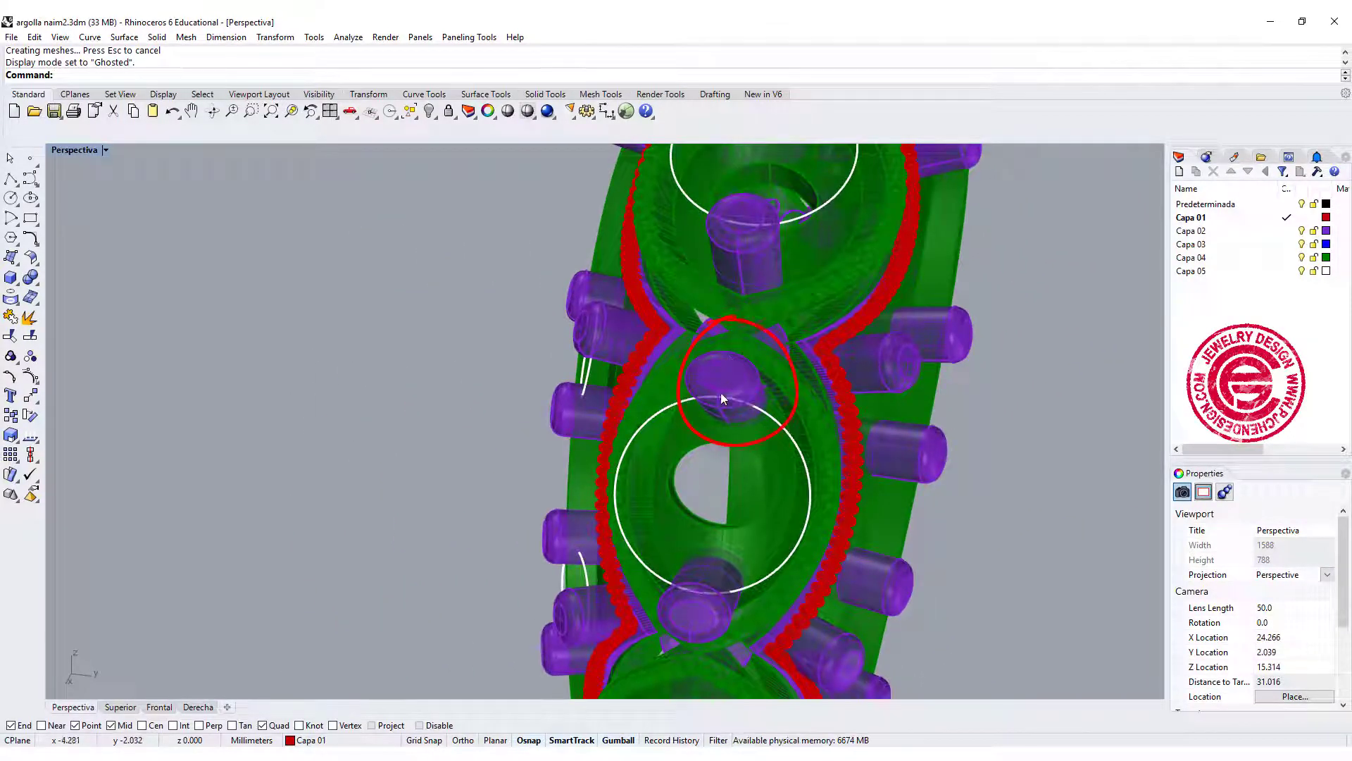
right_click_drag(822, 653, 715, 467)
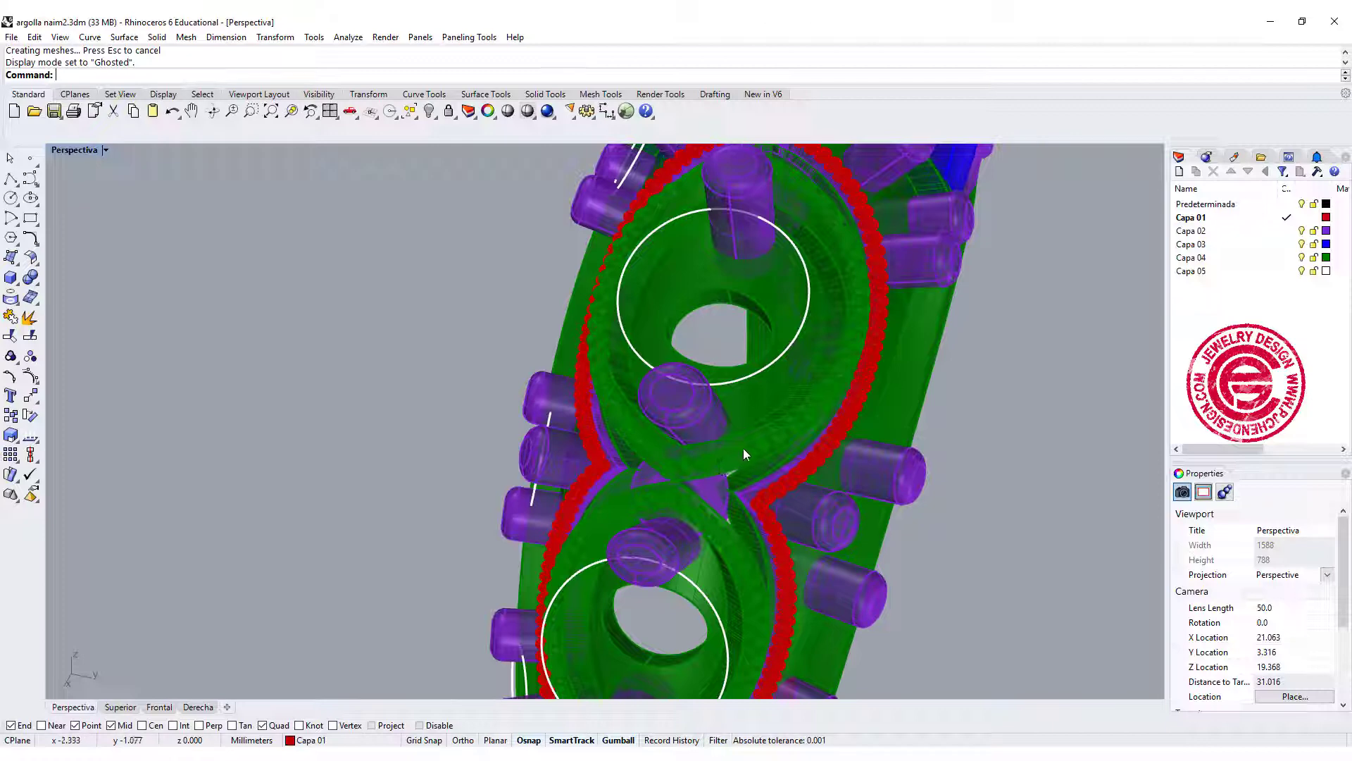
scroll(742, 448, "up", 3)
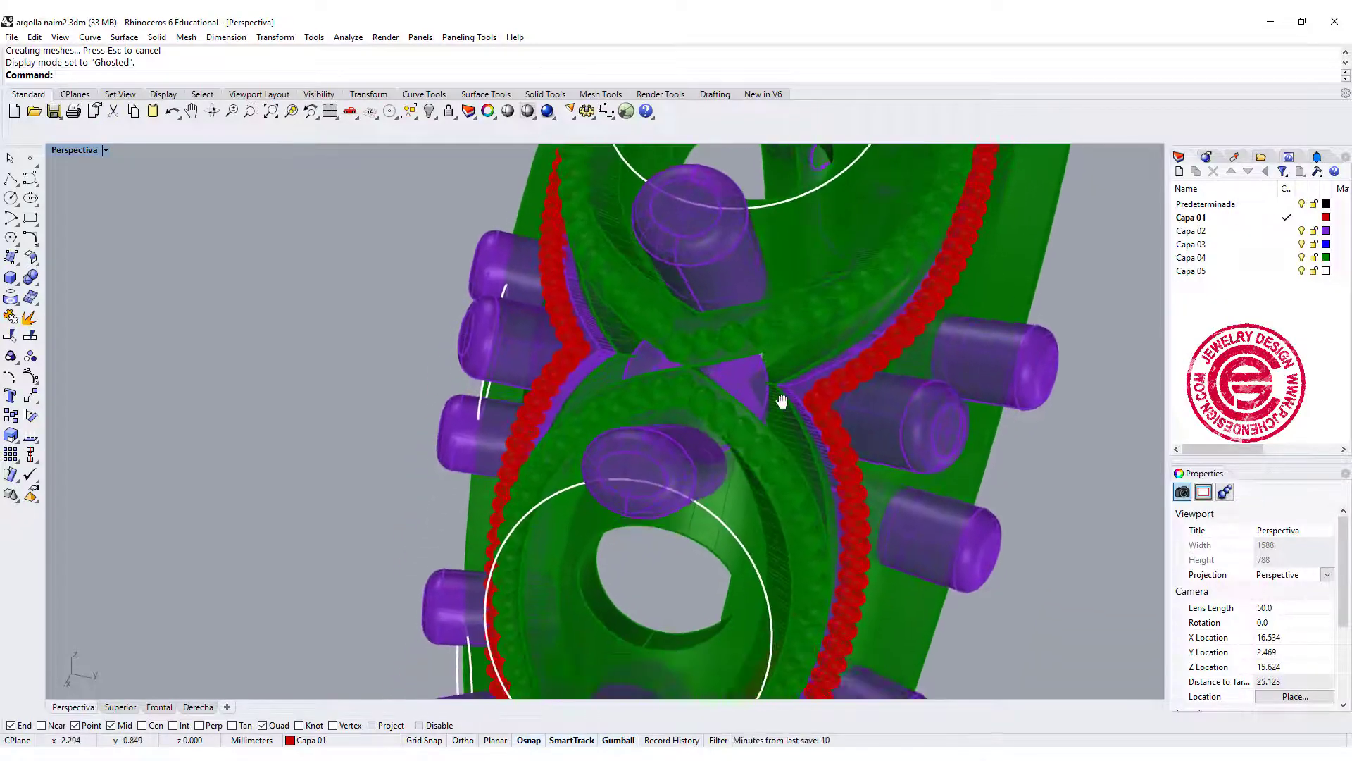
scroll(766, 345, "up", 4)
scroll(766, 345, "down", 2)
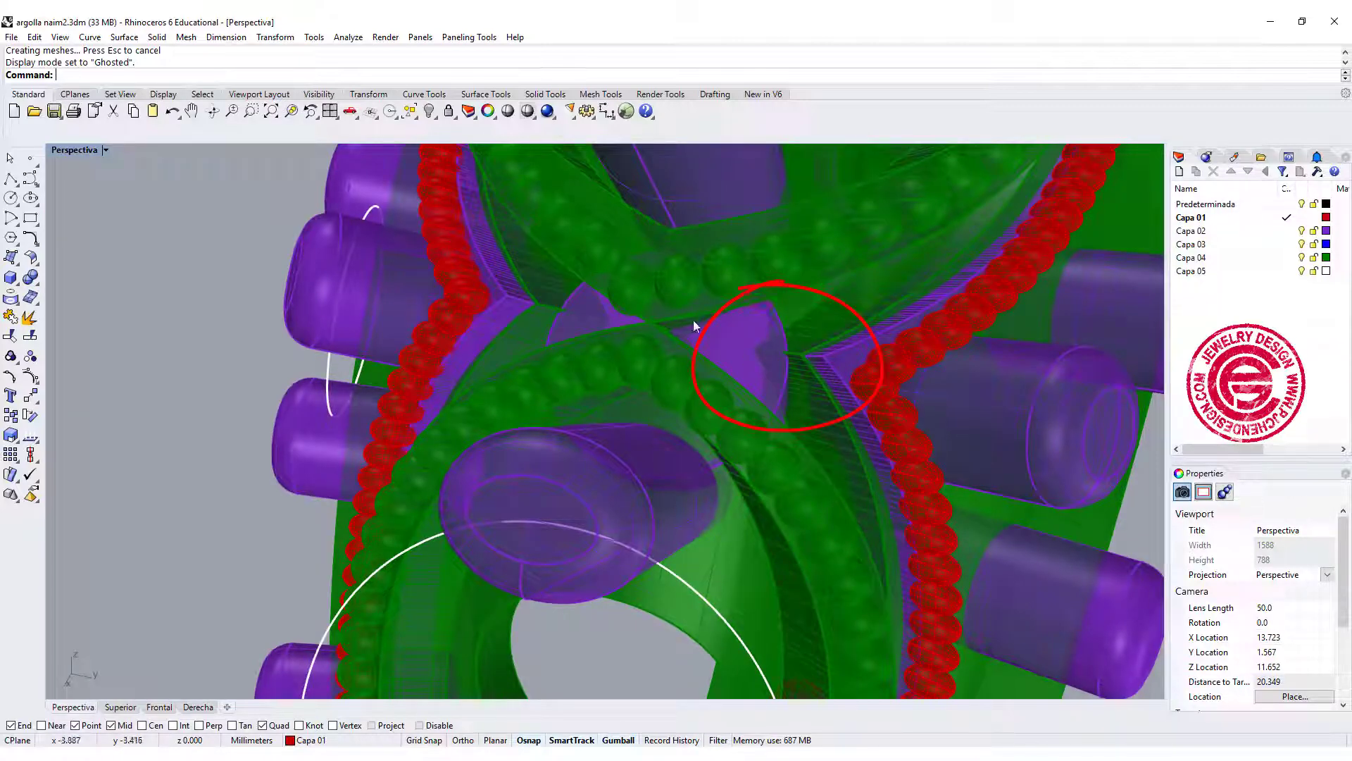
right_click_drag(815, 413, 626, 422)
scroll(783, 335, "down", 12)
scroll(624, 417, "up", 15)
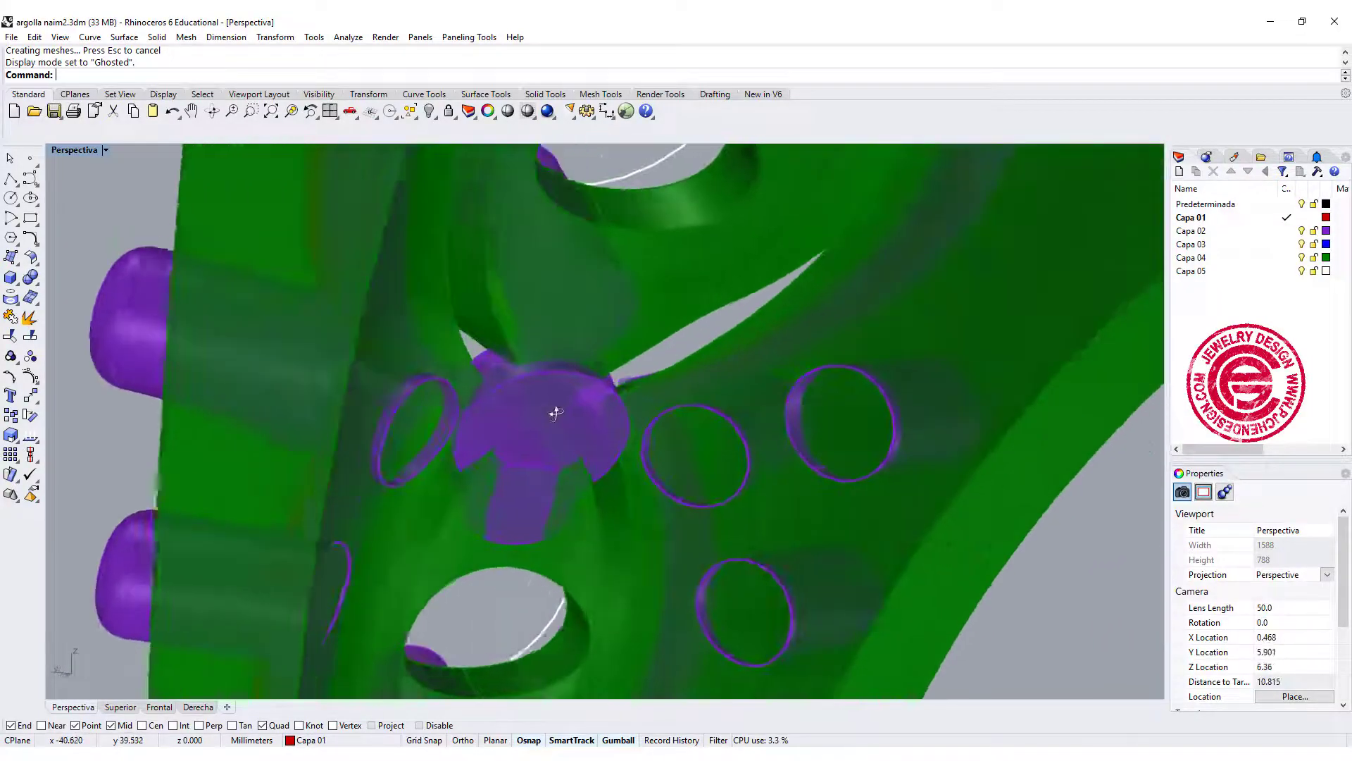
scroll(544, 420, "up", 3)
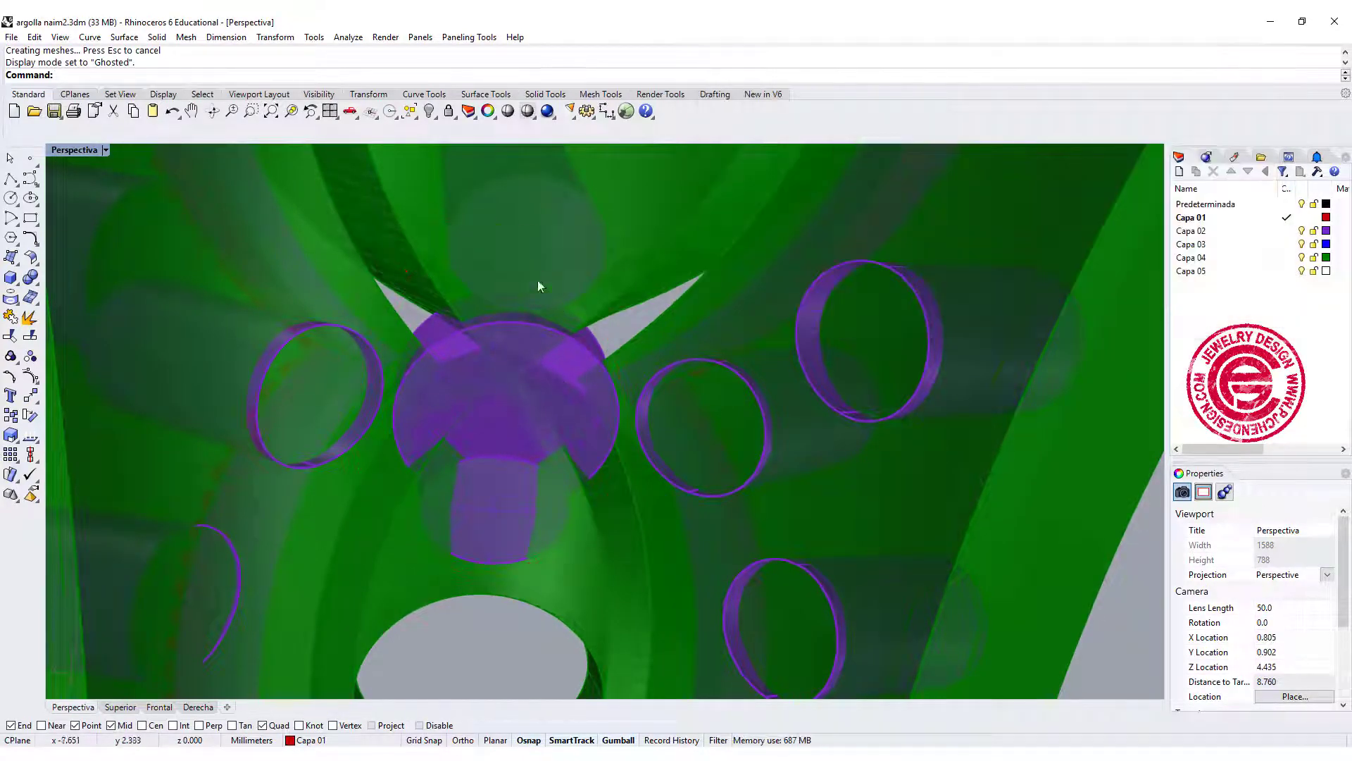
Examine the inside of the band where the prong ends and stone holes come through, up close.
scroll(543, 339, "down", 10)
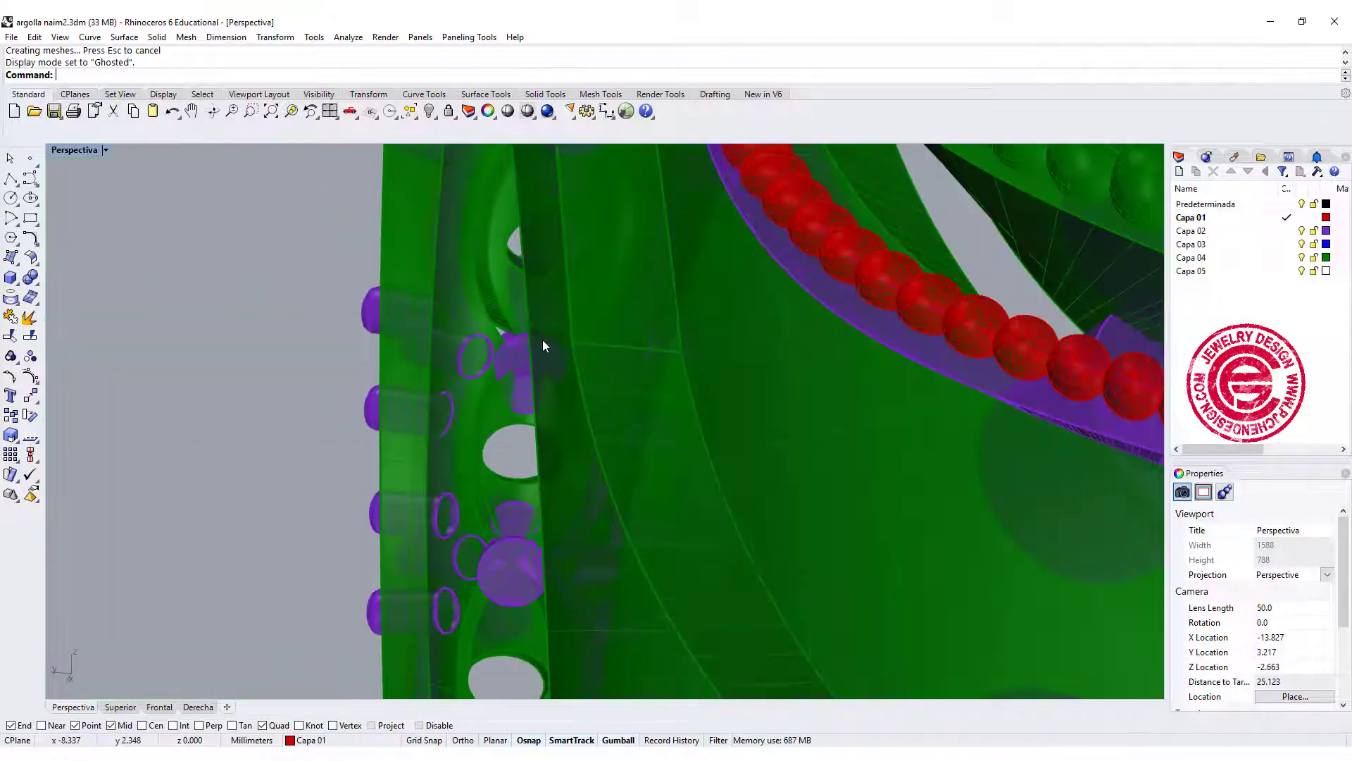
scroll(544, 342, "up", 4)
key("Home")
key("Home")
key("Home")
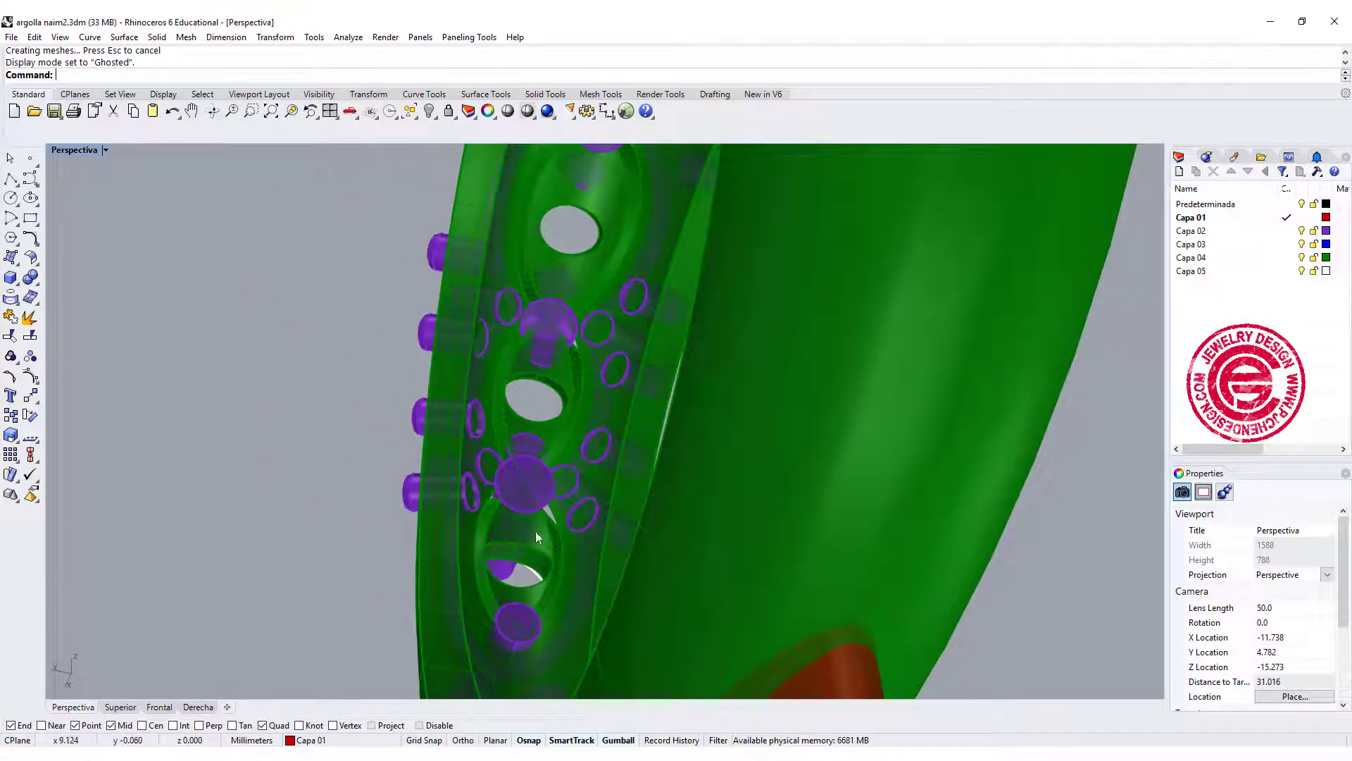
right_click_drag(569, 262, 581, 335)
scroll(606, 289, "up", 3)
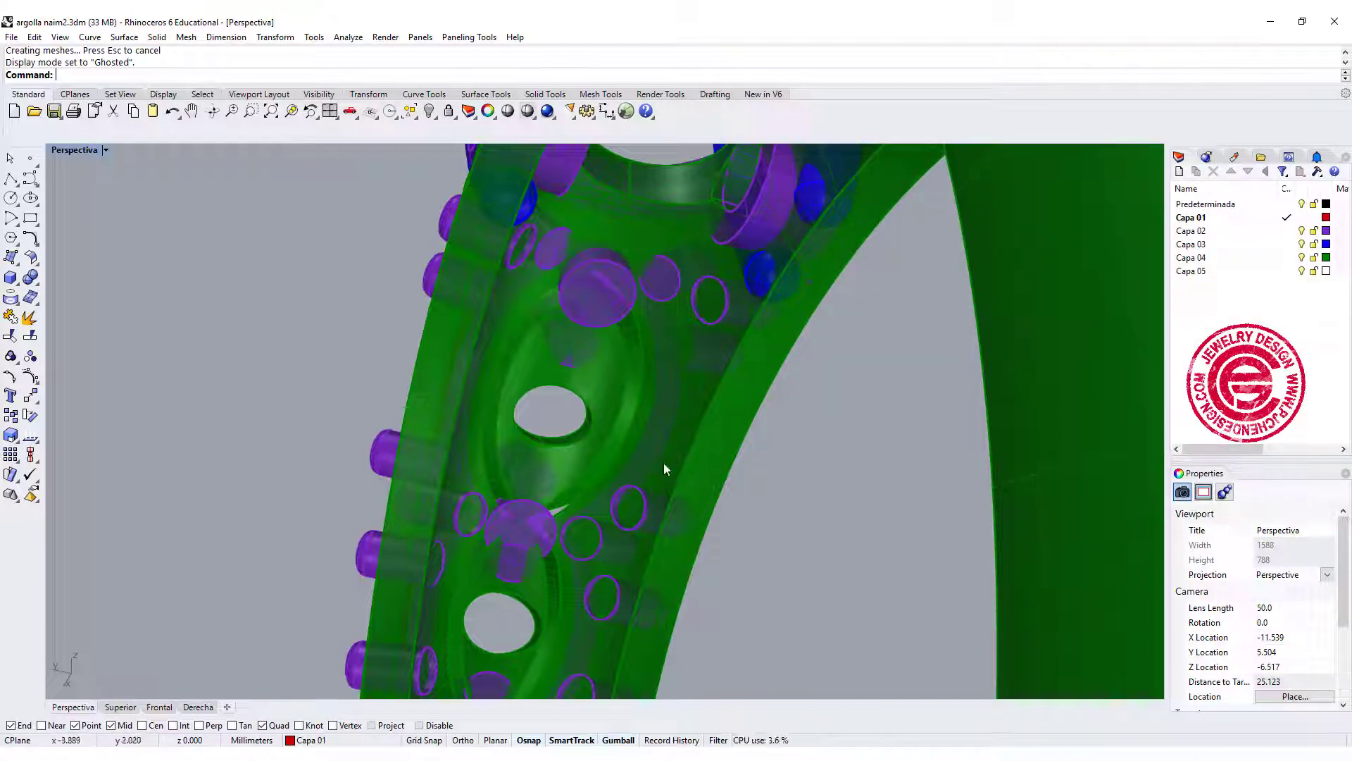
mouse_move(664, 462)
right_mouse_down()
mouse_move(682, 458)
mouse_move(703, 489)
mouse_move(653, 443)
mouse_move(687, 349)
right_mouse_up()
scroll(629, 535, "up", 8)
scroll(683, 364, "up", 4)
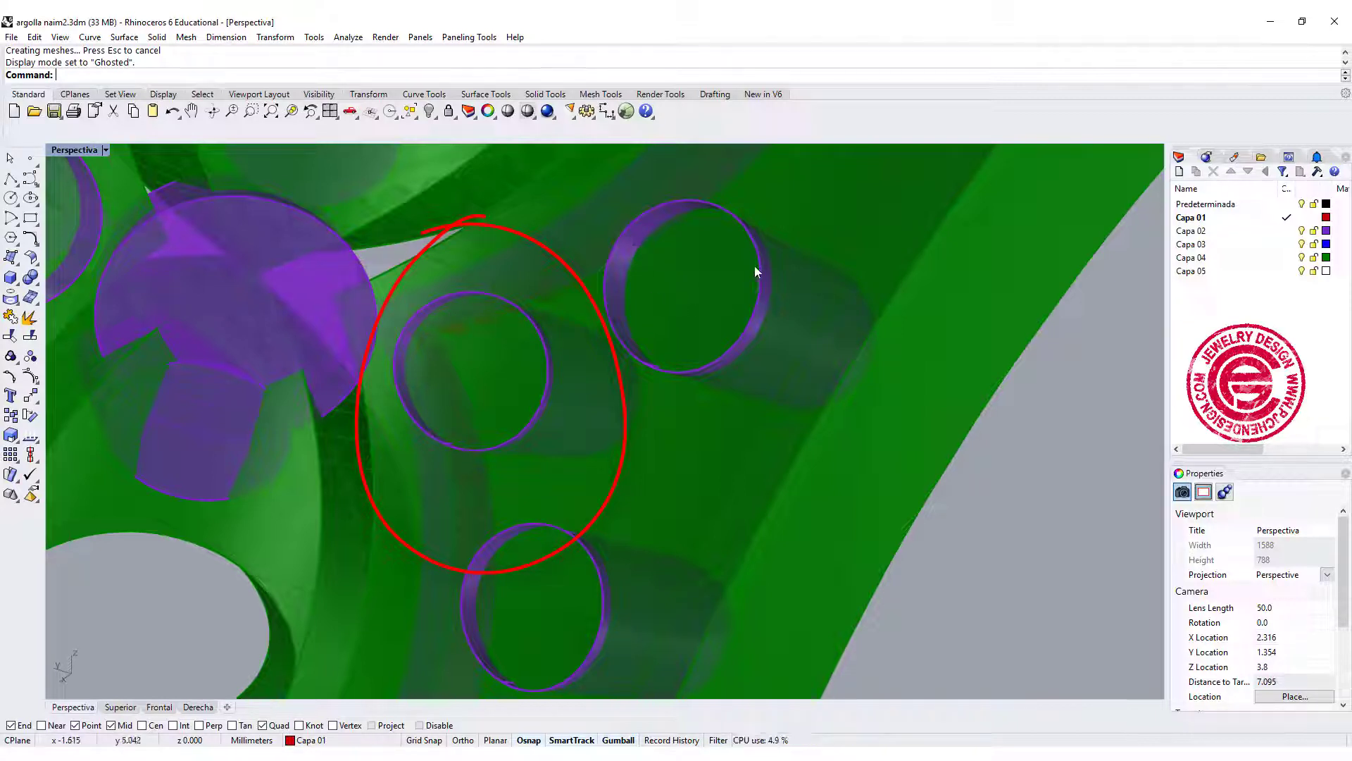
Check the object type of one small side prong by selecting its polysurface from inside the band.
left_click(639, 221)
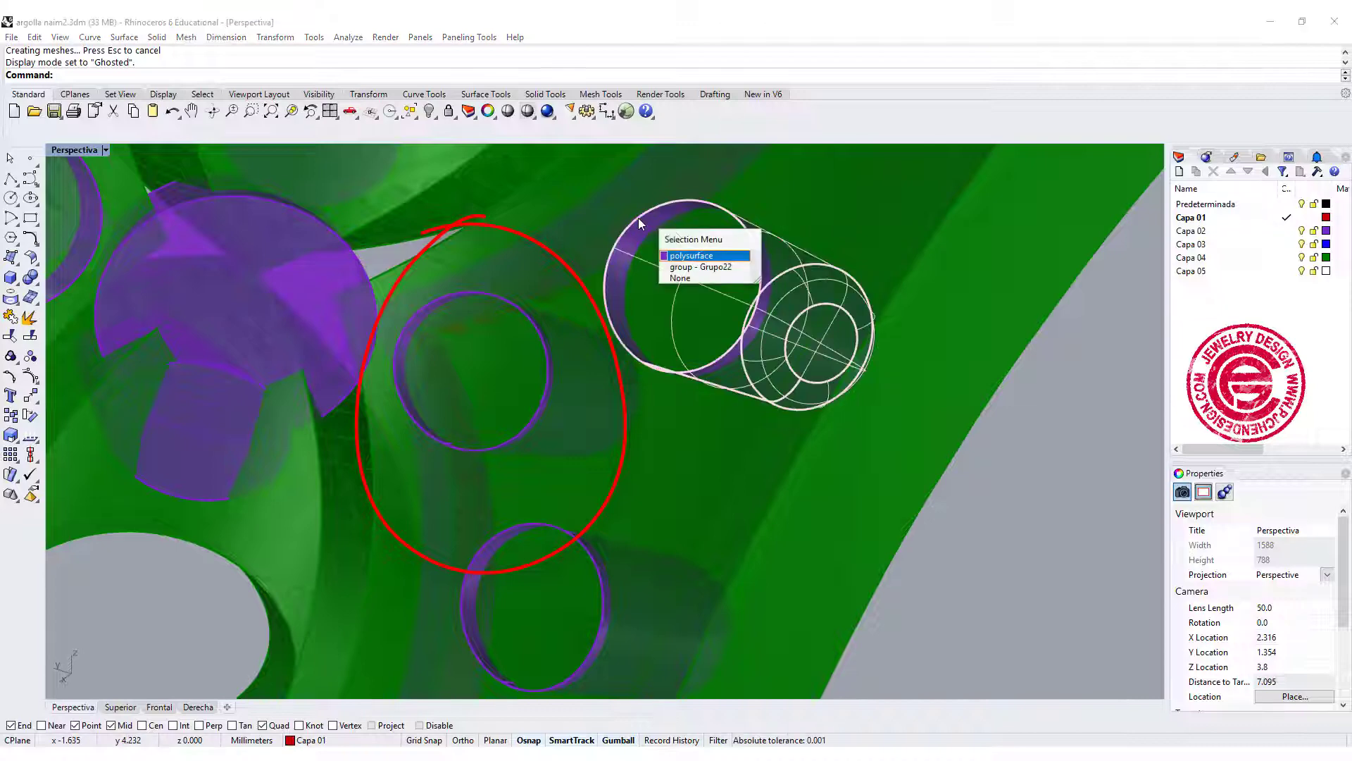
left_click(704, 256)
mouse_move(1284, 537)
left_mouse_down()
mouse_move(1243, 564)
mouse_move(1311, 540)
left_mouse_up()
scroll(568, 337, "down", 5)
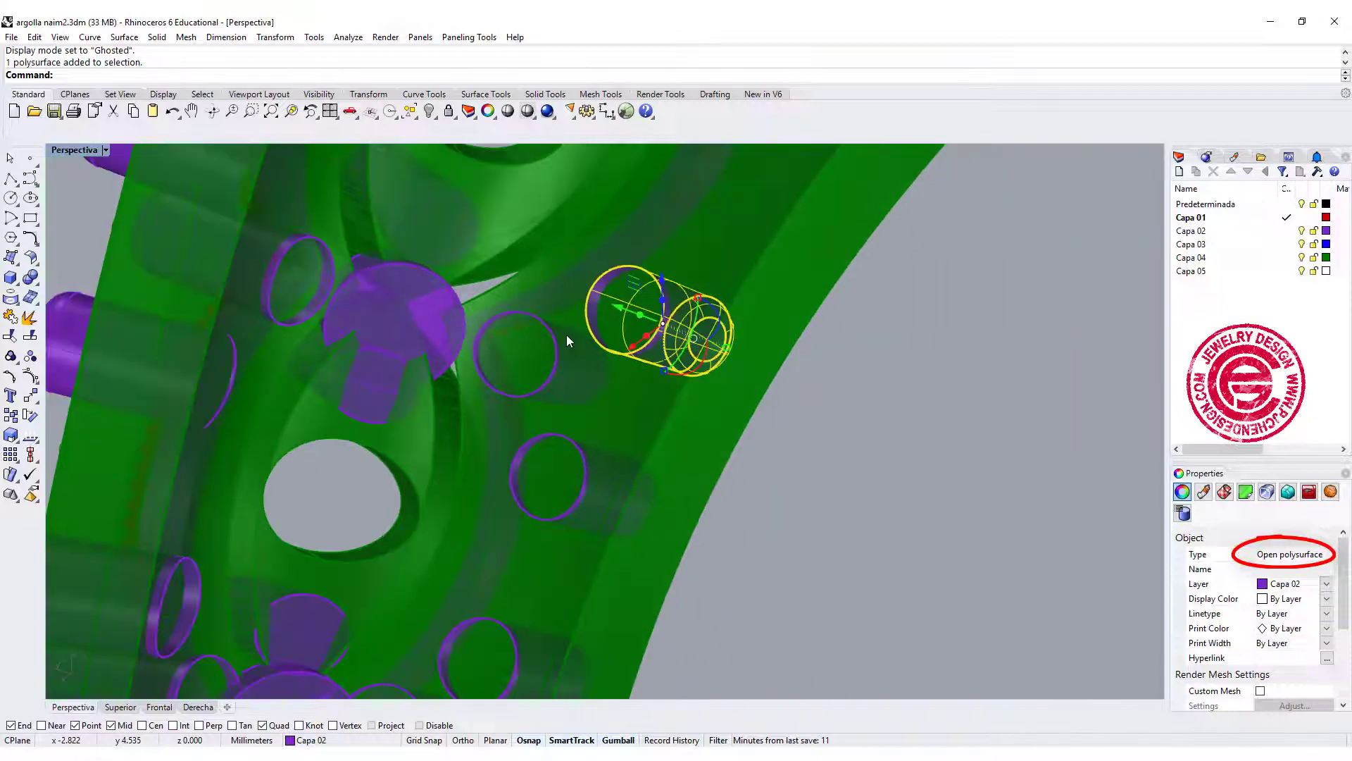
scroll(437, 310, "down", 6)
right_click_drag(437, 313, 528, 526)
left_click(705, 511)
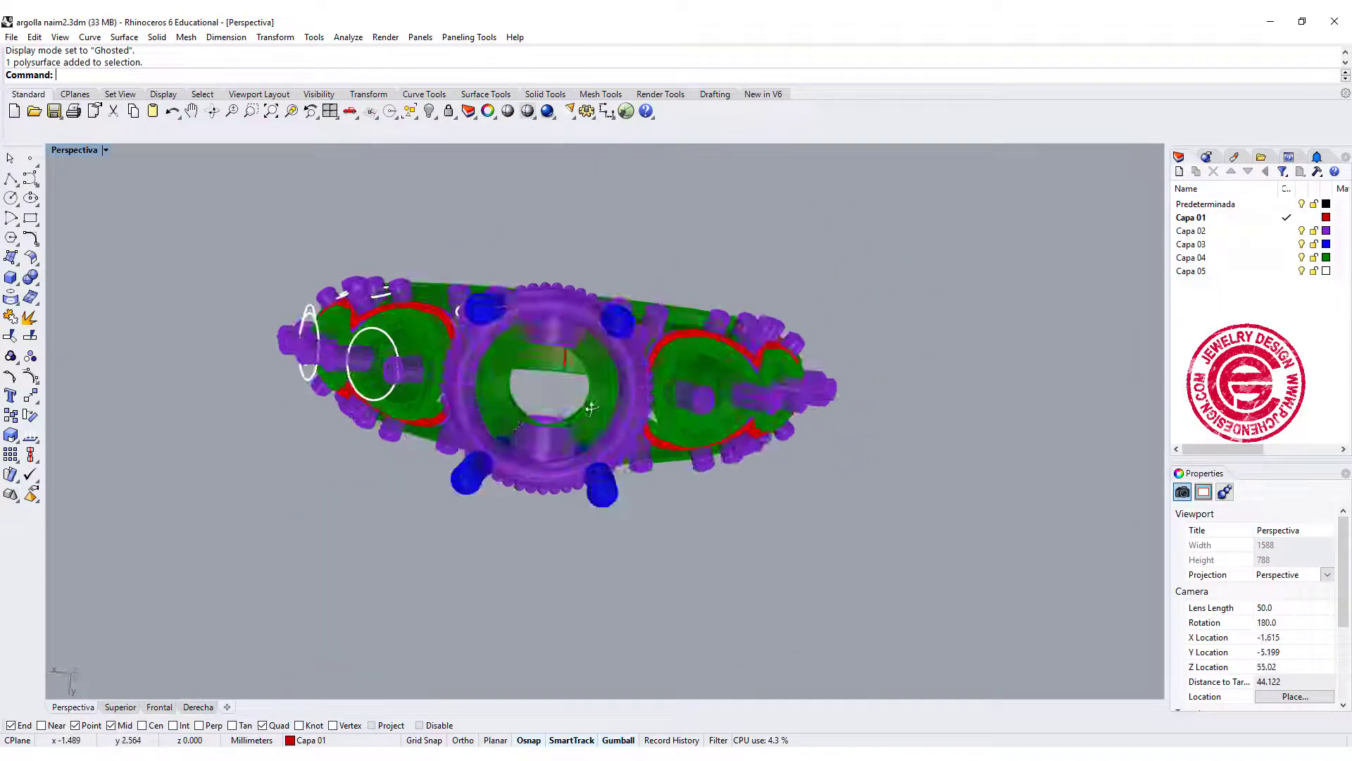
Show the four-viewport layout and try to dimension a curve's diameter near a centre prong in the Superior view.
double_click(69, 148)
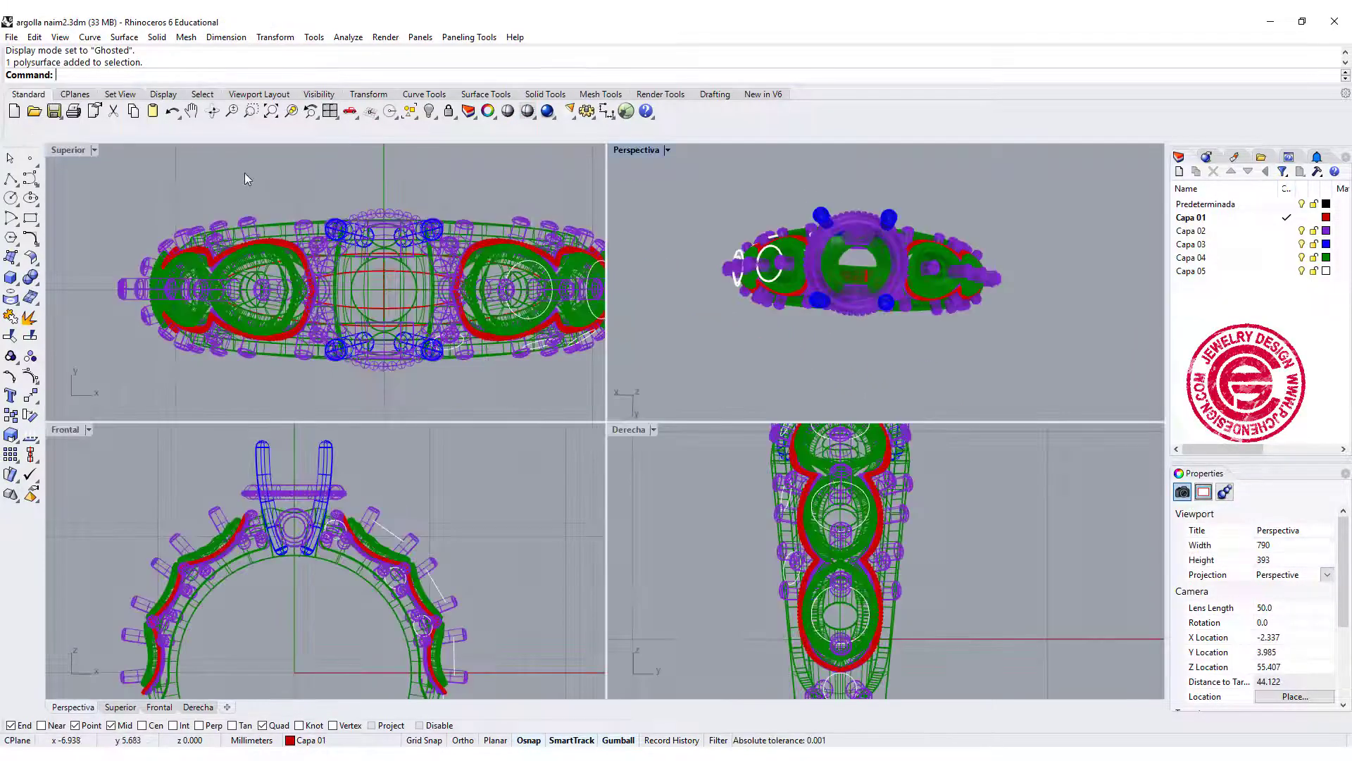
right_click_drag(380, 207, 316, 272)
left_click(606, 113)
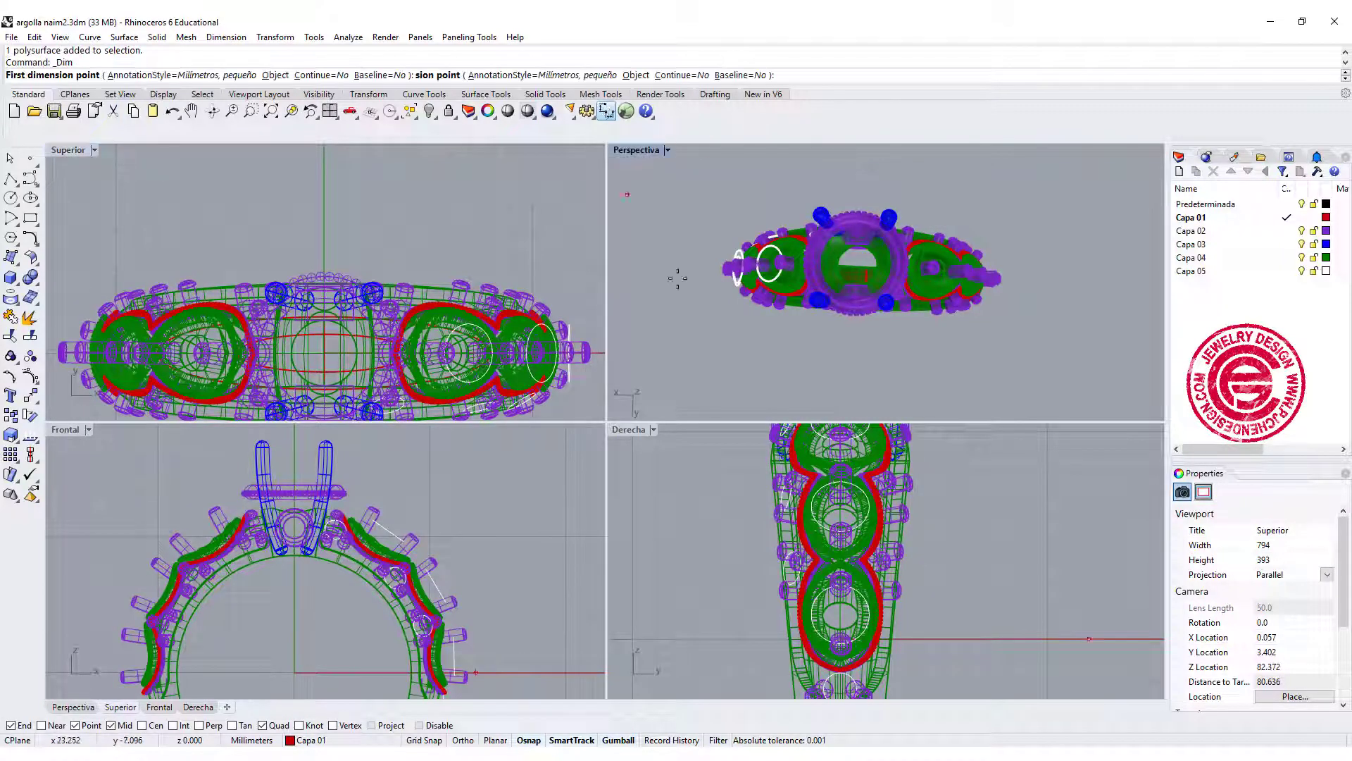
left_click(610, 115)
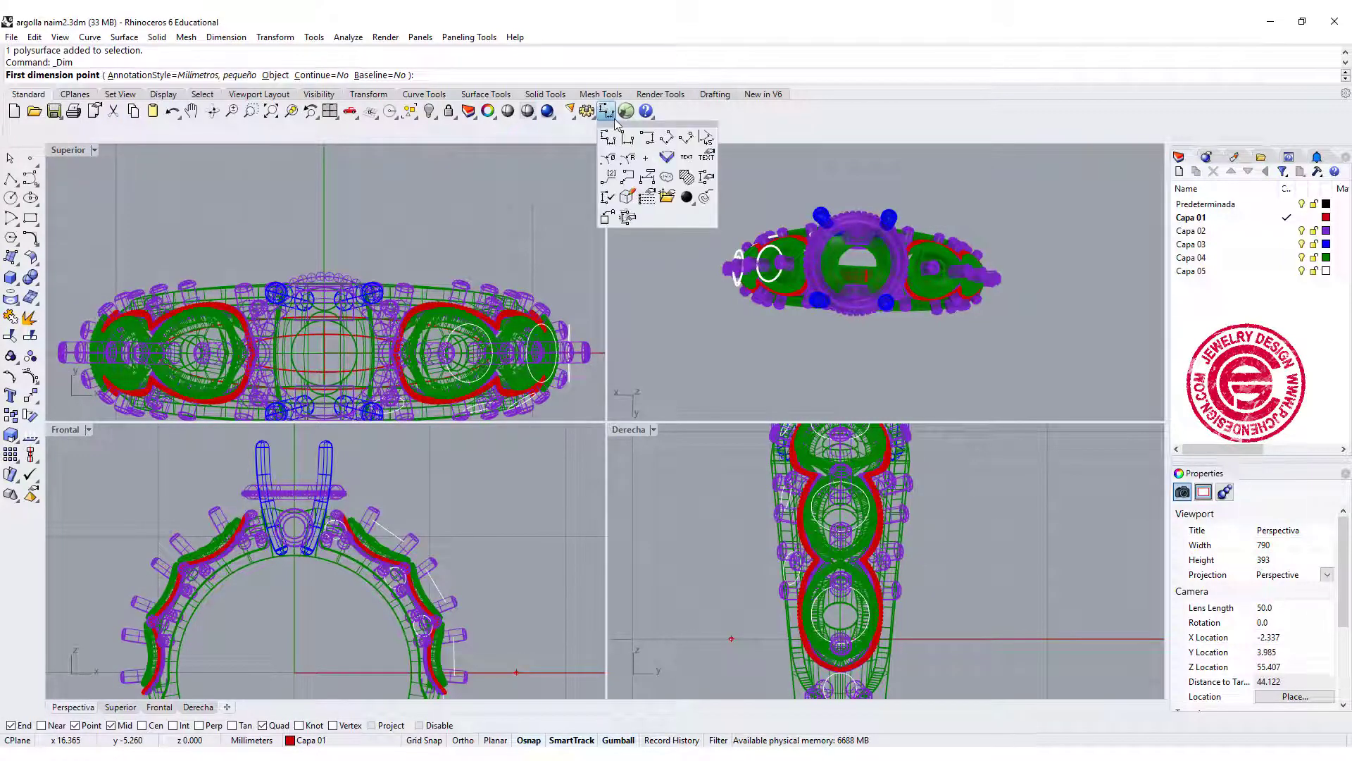
left_click(609, 159)
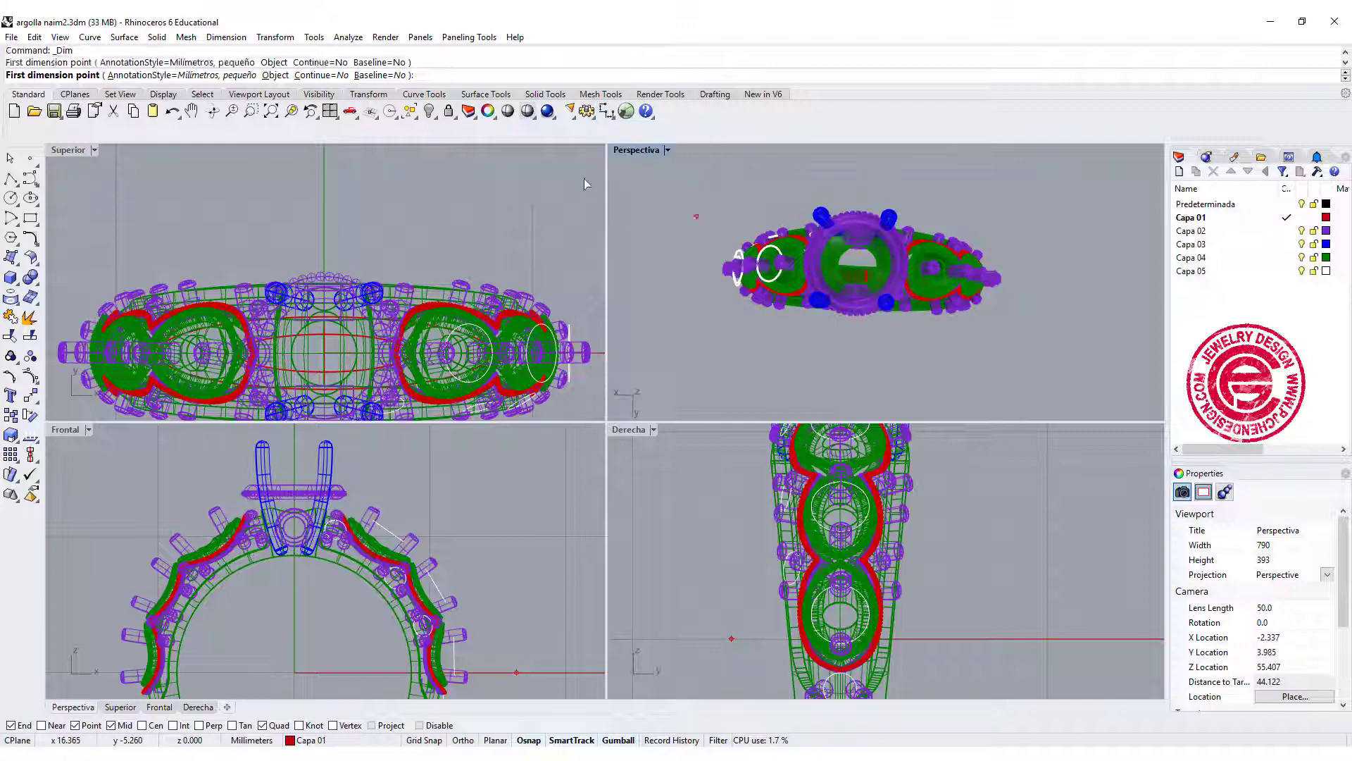
scroll(367, 304, "up", 8)
scroll(367, 305, "up", 2)
left_click(340, 268)
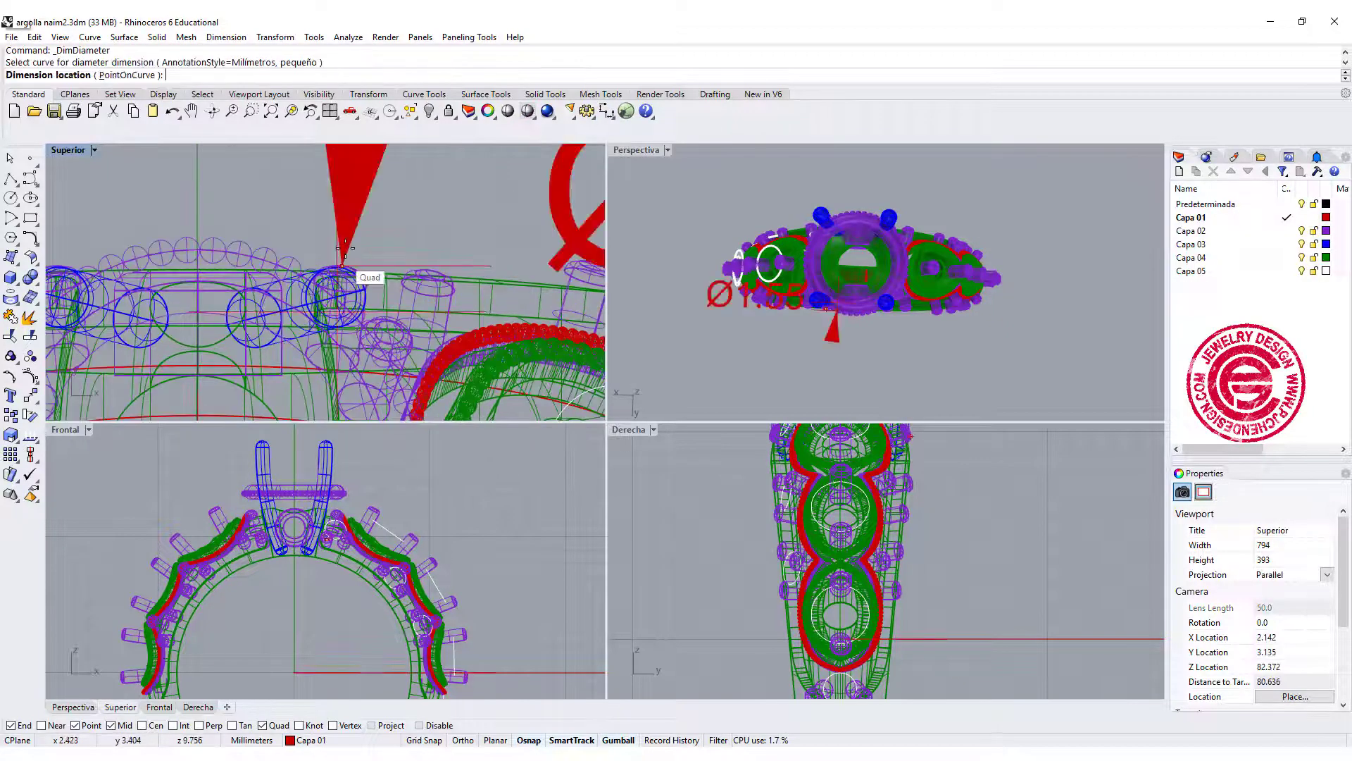
key("Escape")
Add a diameter dimension to one blue centre-stone prong in the Superior view, placing its text beside the ring.
scroll(350, 268, "up", 6)
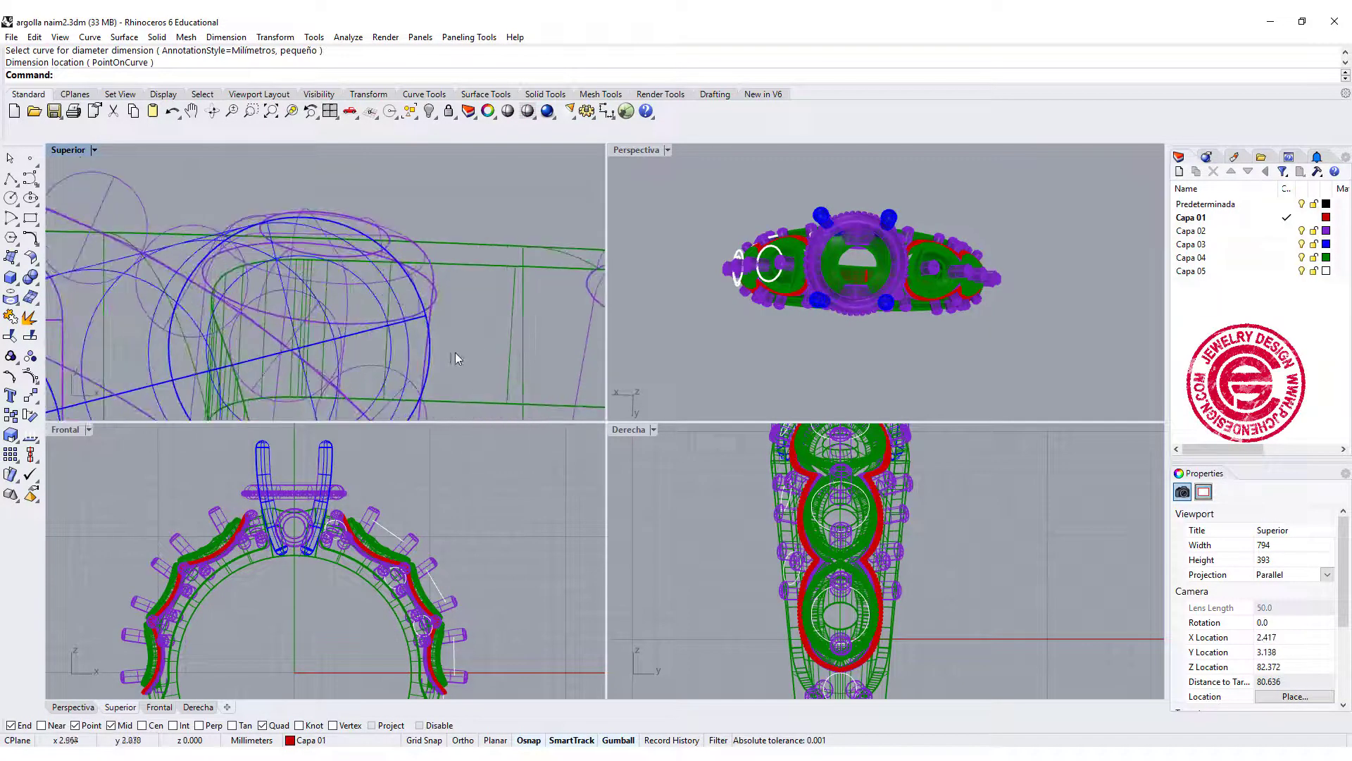
left_click(431, 352)
scroll(451, 271, "down", 8)
right_click(448, 229)
left_click(444, 308)
scroll(445, 308, "down", 3)
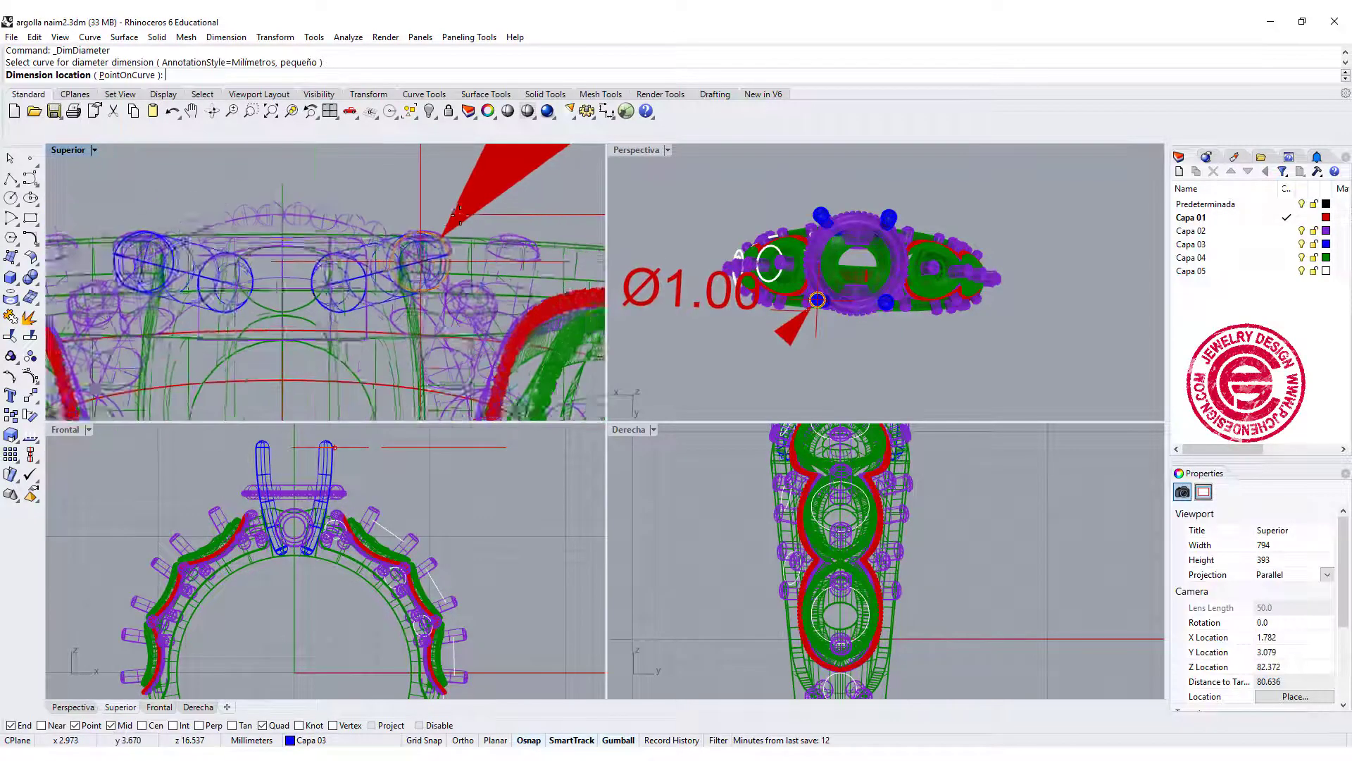
right_click_drag(474, 202, 278, 316)
left_click(341, 245)
scroll(466, 269, "down", 10)
right_click_drag(464, 299, 437, 260)
scroll(372, 281, "up", 3)
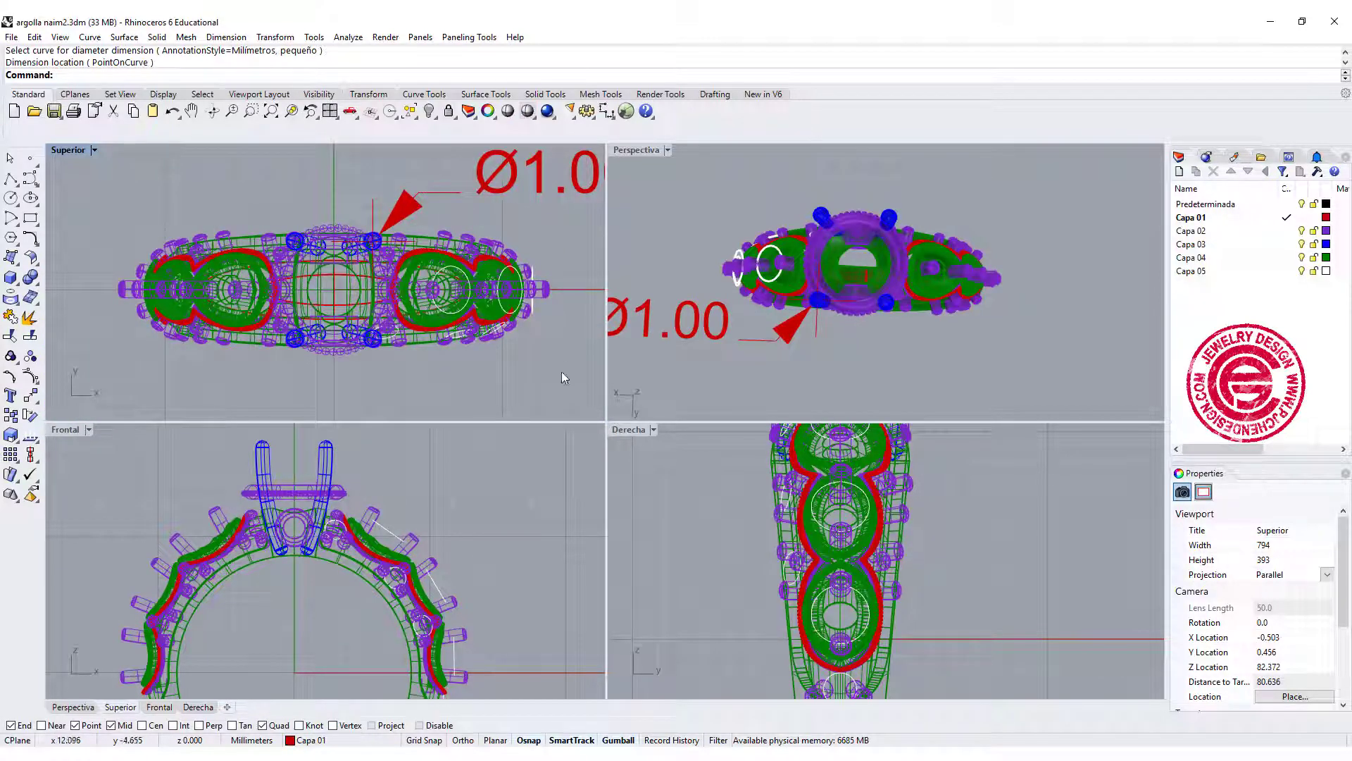
Maximize the Perspectiva viewport and examine the underside of the ring around the red post and base.
right_click_drag(945, 369, 676, 183)
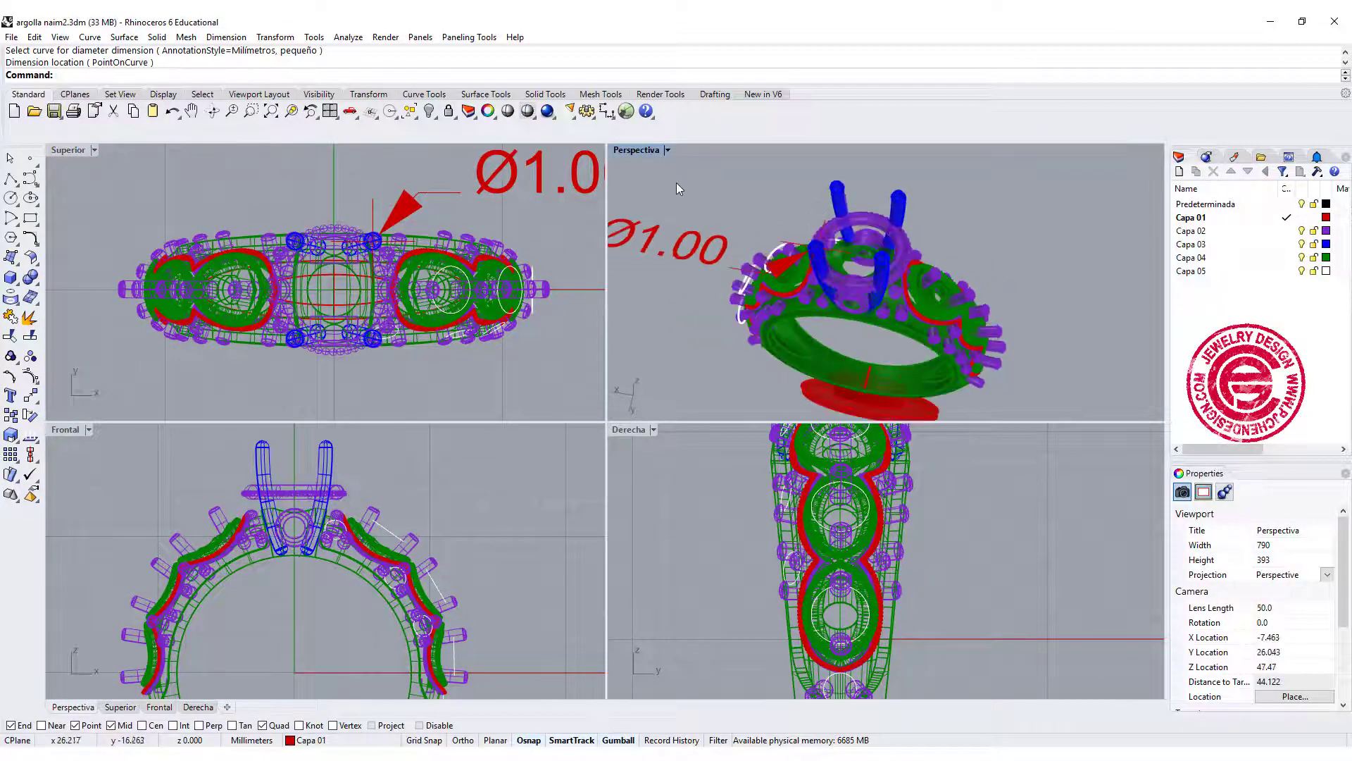
double_click(637, 150)
right_click_drag(692, 384, 671, 299, "shift")
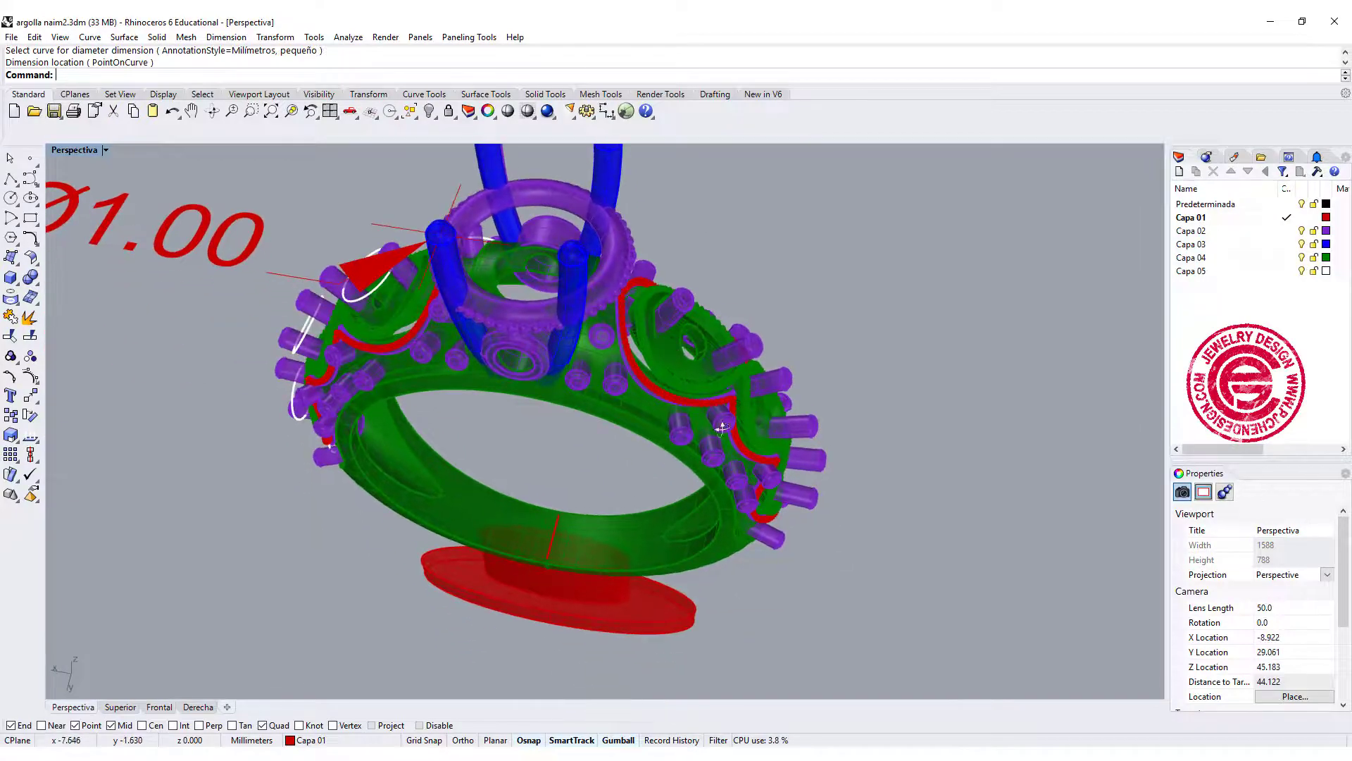
right_click_drag(698, 464, 676, 398)
scroll(698, 496, "down", 4)
right_click_drag(694, 503, 579, 590)
scroll(579, 590, "up", 5)
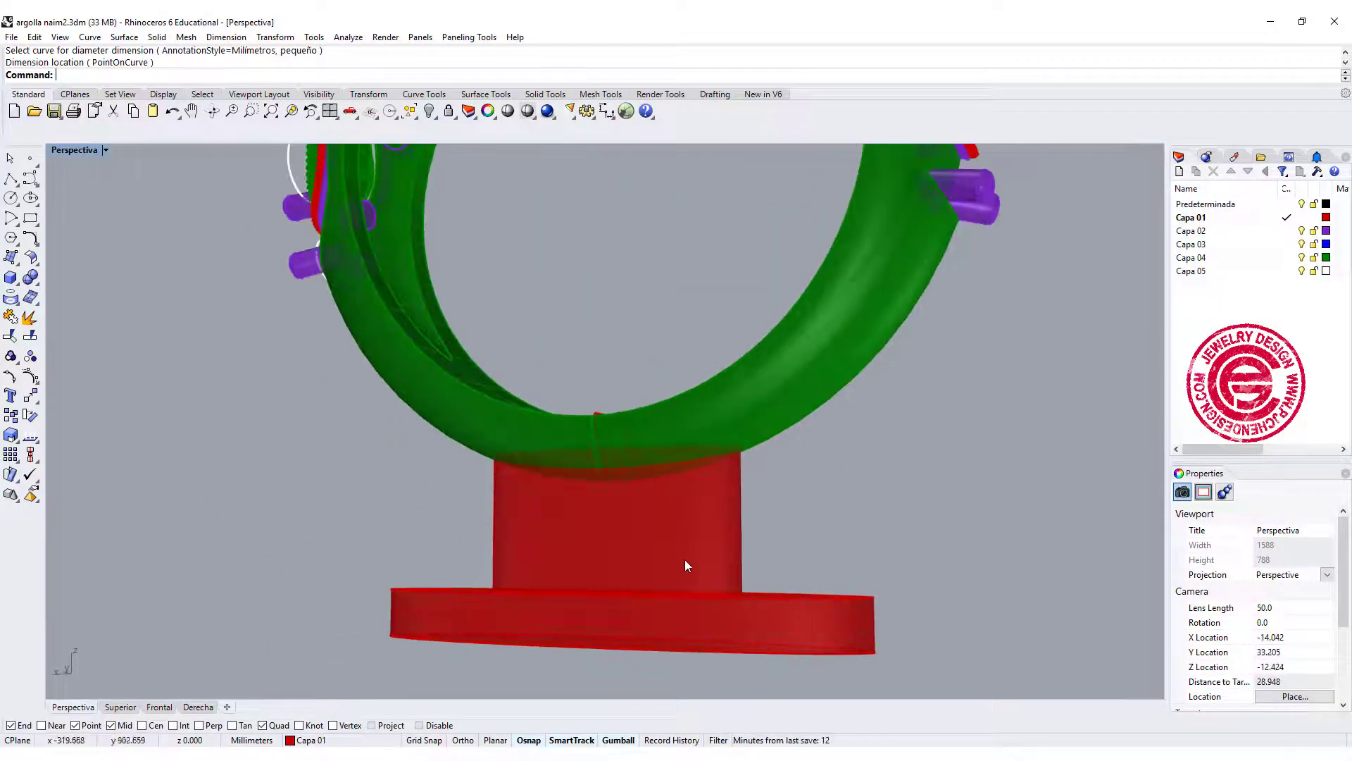
Scale the red post under the band across its thickness and raise it slightly into the band.
left_click(685, 560)
scroll(663, 420, "down", 4)
right_click_drag(662, 423, 939, 414)
scroll(691, 454, "up", 2)
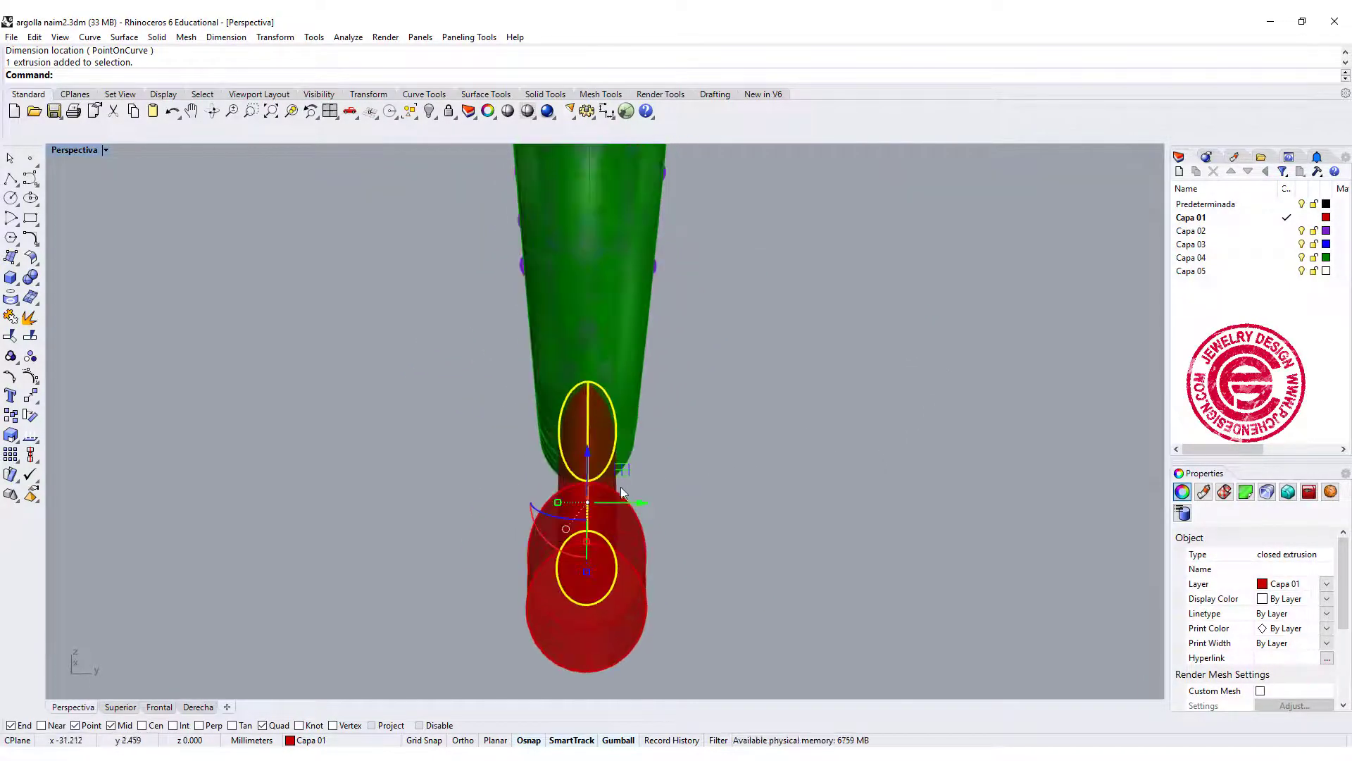
right_click_drag(690, 454, 618, 498)
key("ctrl+z")
left_click_drag(556, 502, 554, 503)
left_click_drag(588, 451, 590, 444)
left_click(690, 414)
Move the red oval base polysurface up slightly, closer to the band.
right_click_drag(750, 425, 737, 558)
left_click(737, 558)
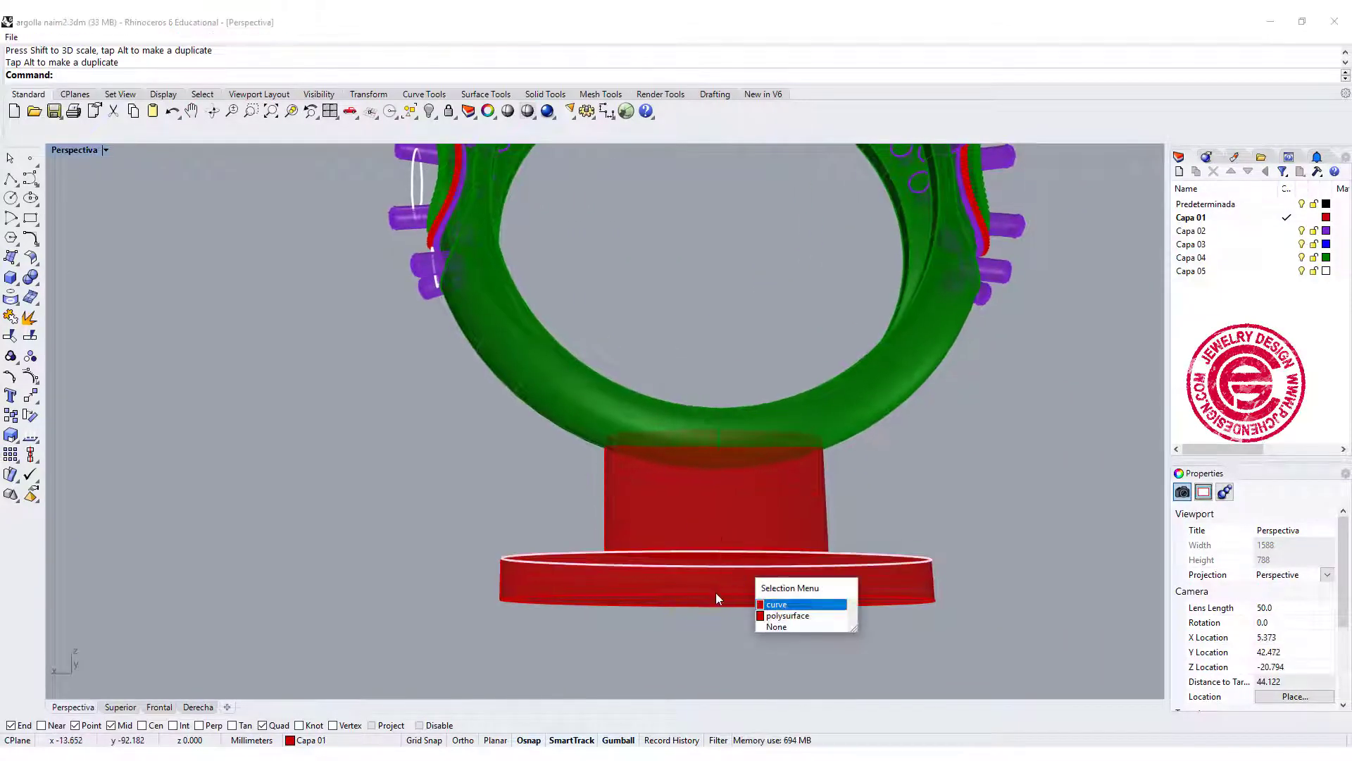
left_click(788, 615)
left_click(914, 439)
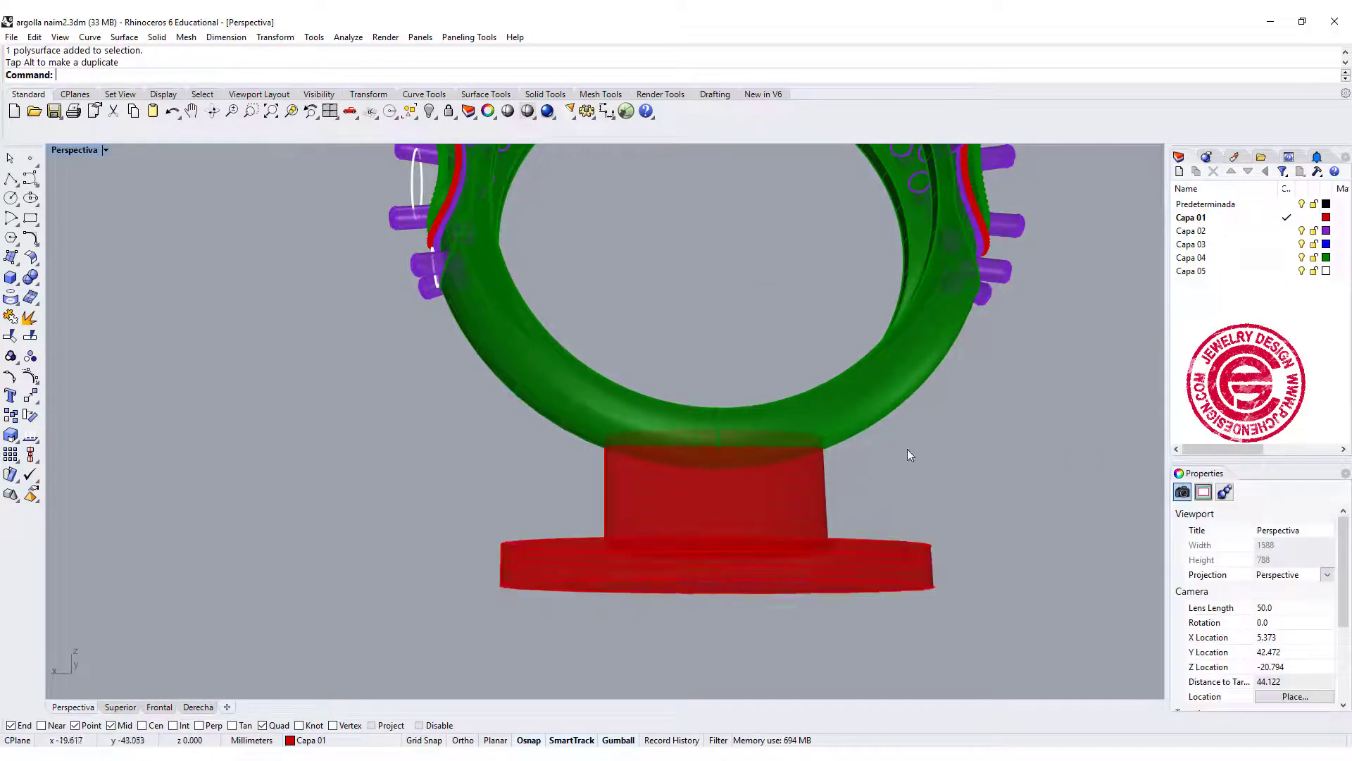
Examine the whole ring with its base from several sides.
scroll(914, 438, "down", 5)
right_click_drag(914, 438, 742, 432)
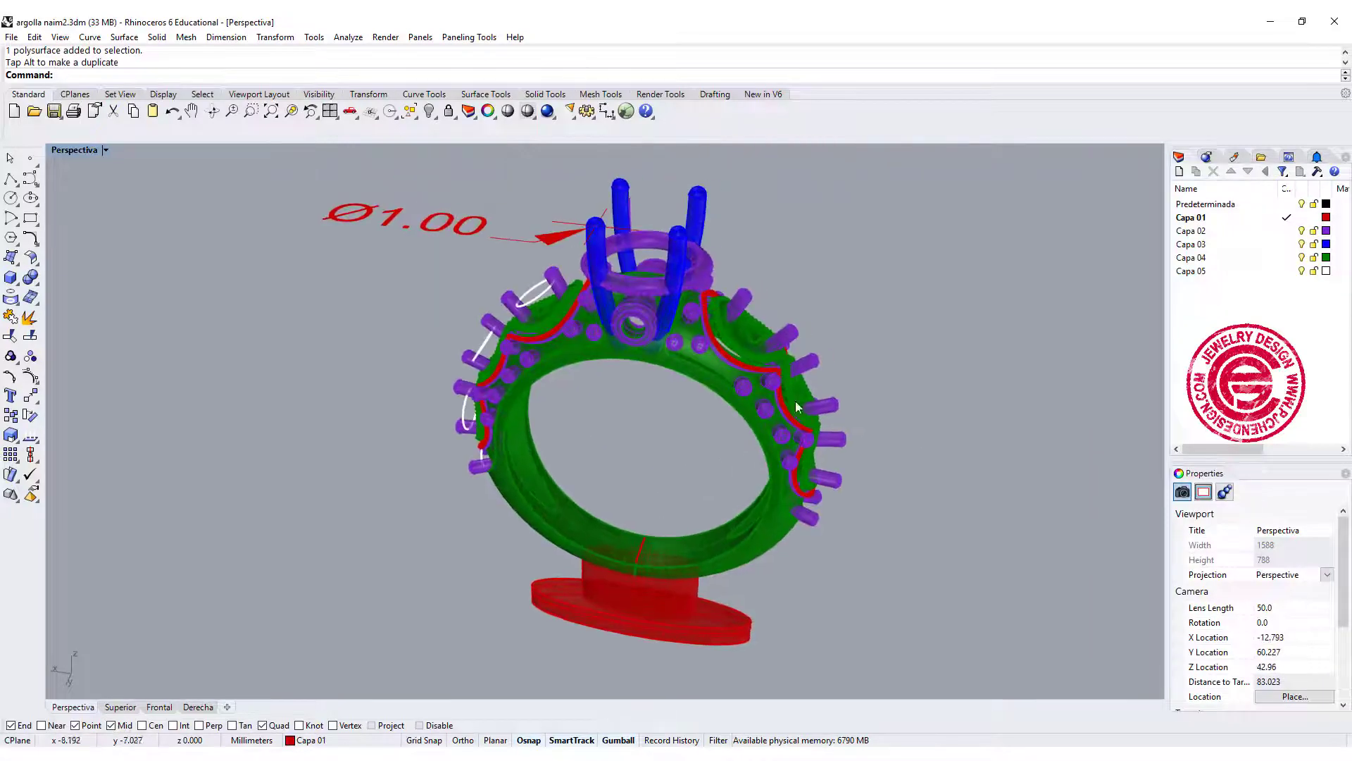
right_click_drag(803, 399, 712, 382)
scroll(708, 385, "up", 2)
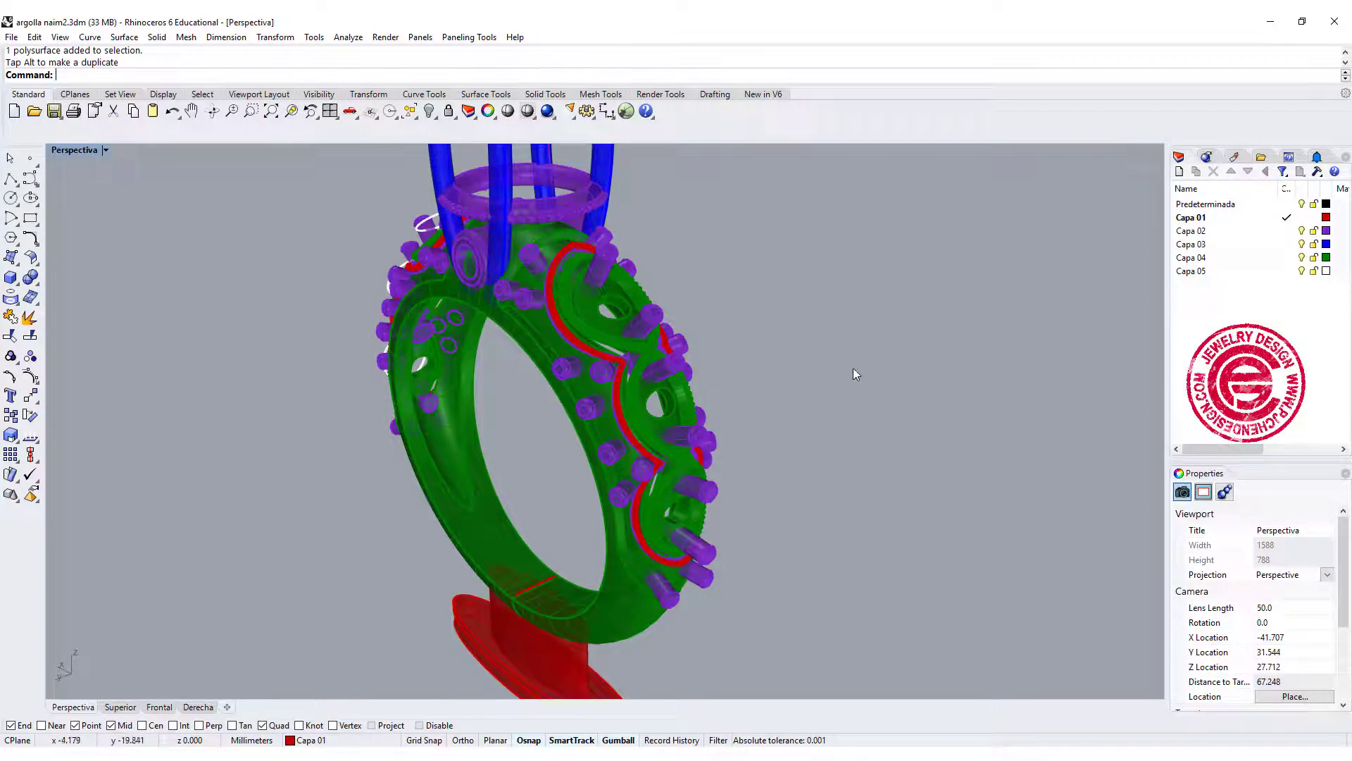
right_click_drag(854, 371, 639, 444)
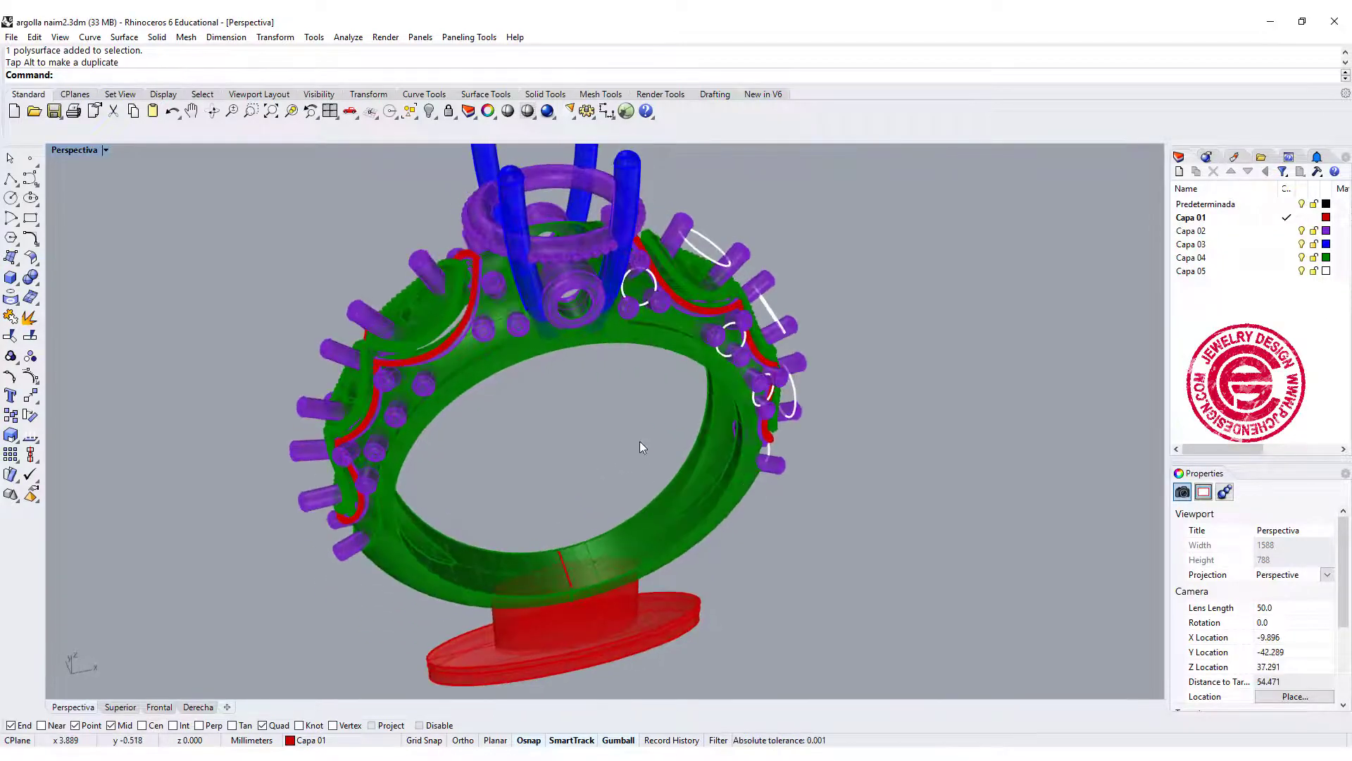